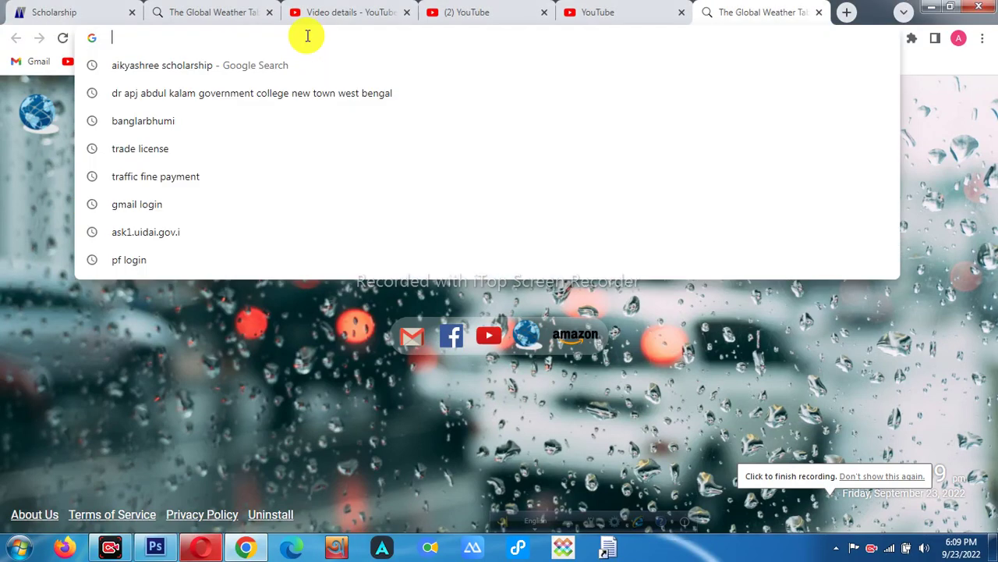
- Open the WBSEDCL website from Chrome's address-bar suggestions for 'wbs'
type("wbs")
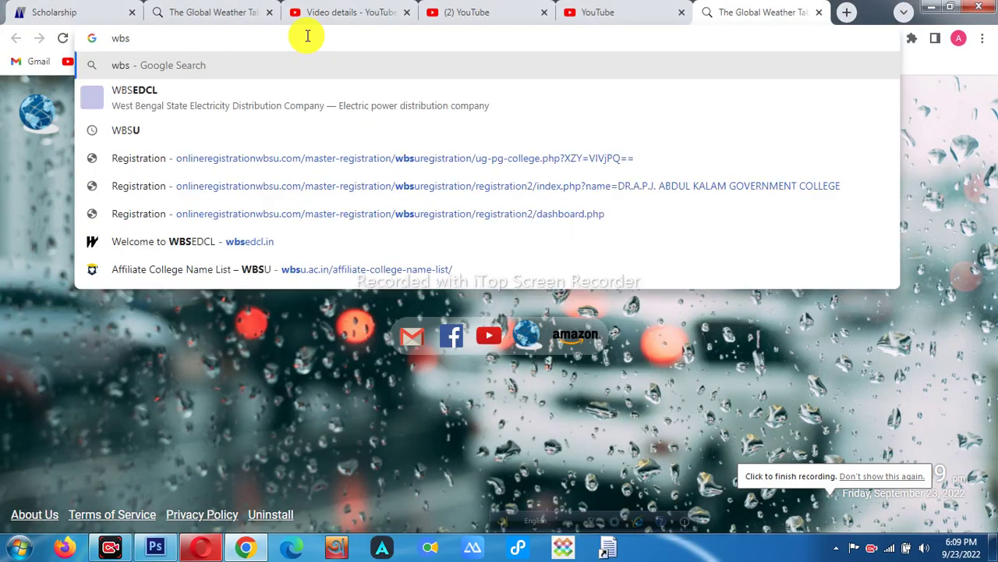
left_click(297, 105)
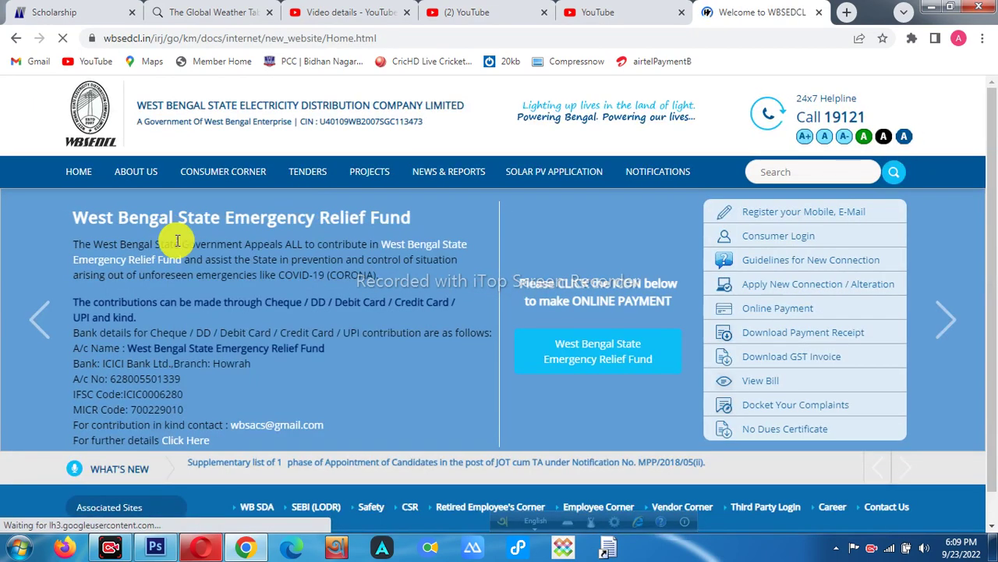
- Open Quick Pay under Online Payment and enter the consumer ID and captcha text
left_click(763, 312)
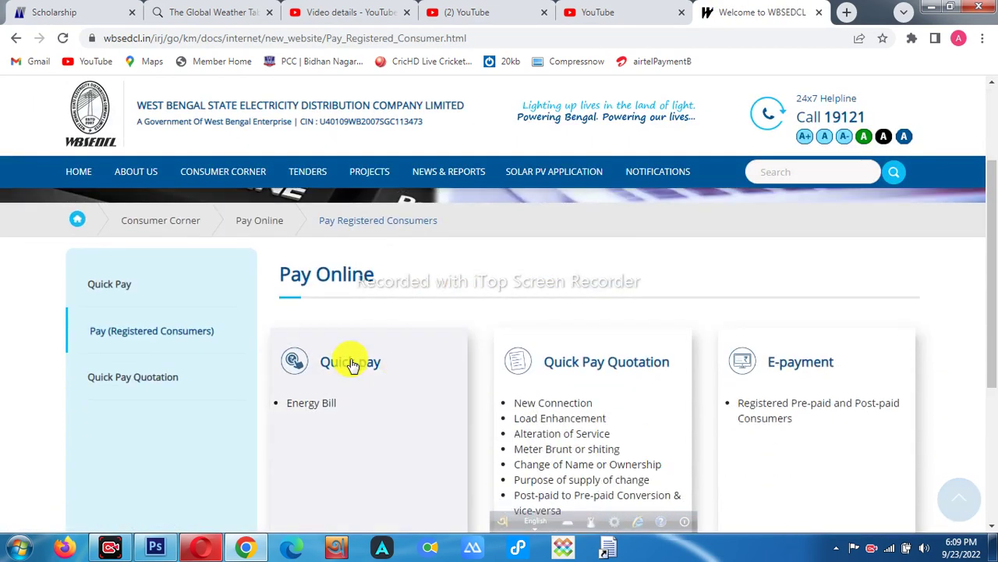
left_click(350, 361)
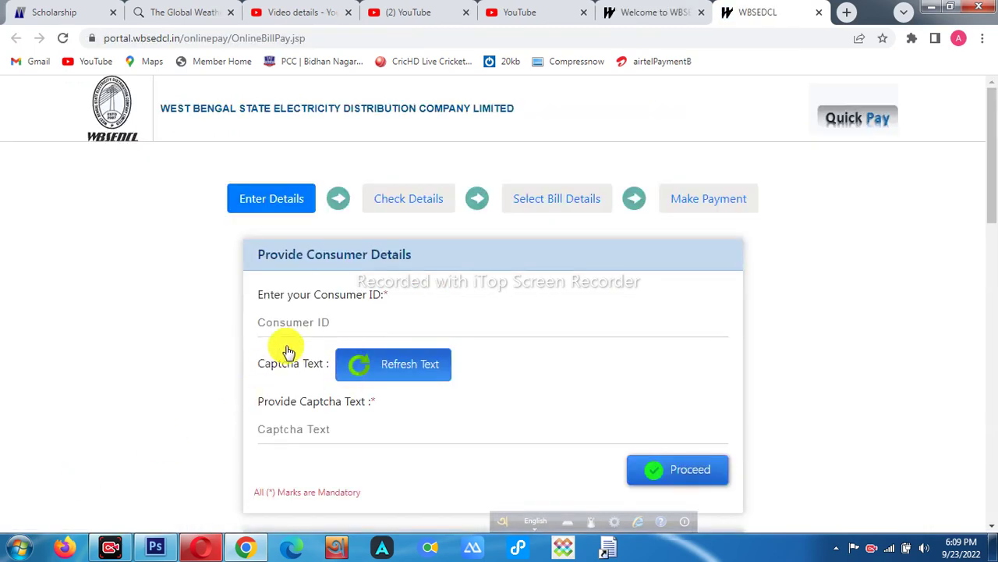
scroll(281, 273, "down", 1)
left_click_drag(256, 224, 312, 226)
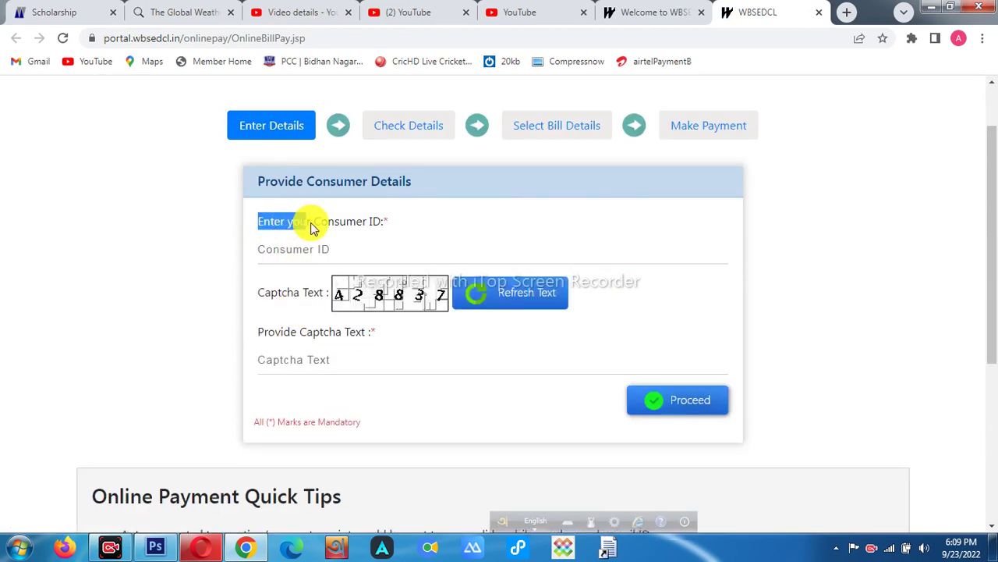
triple_click(316, 337)
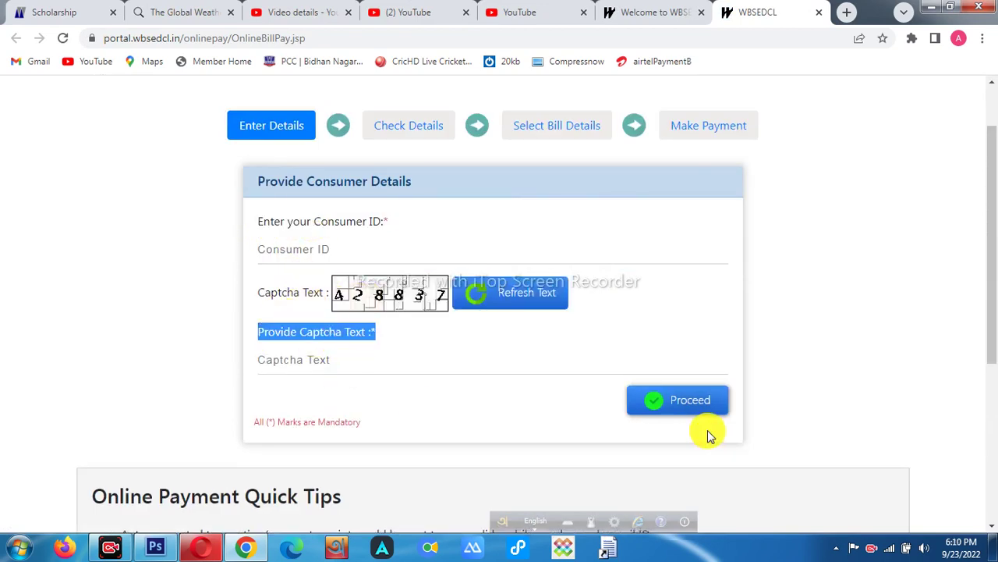
left_click(425, 253)
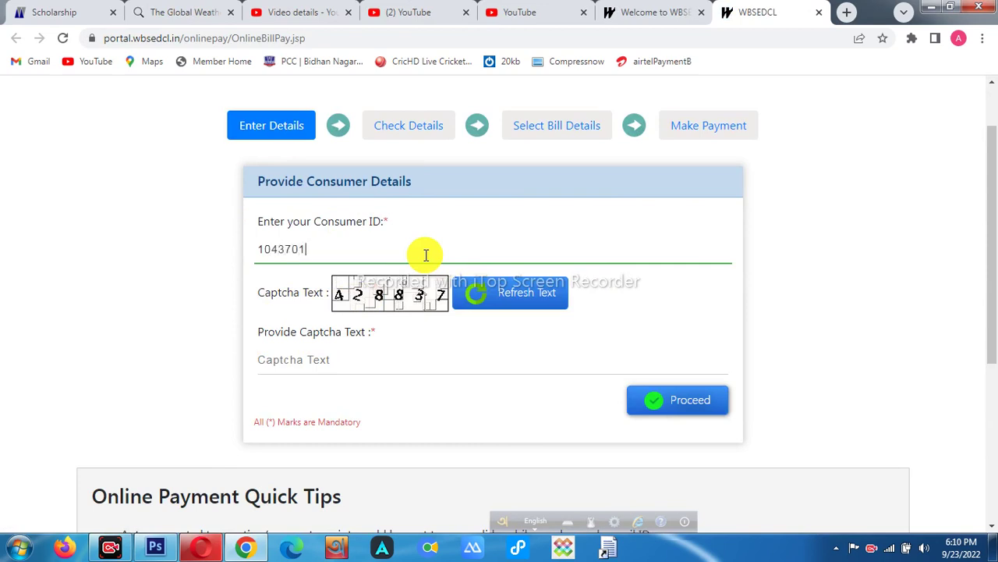
left_click(407, 357)
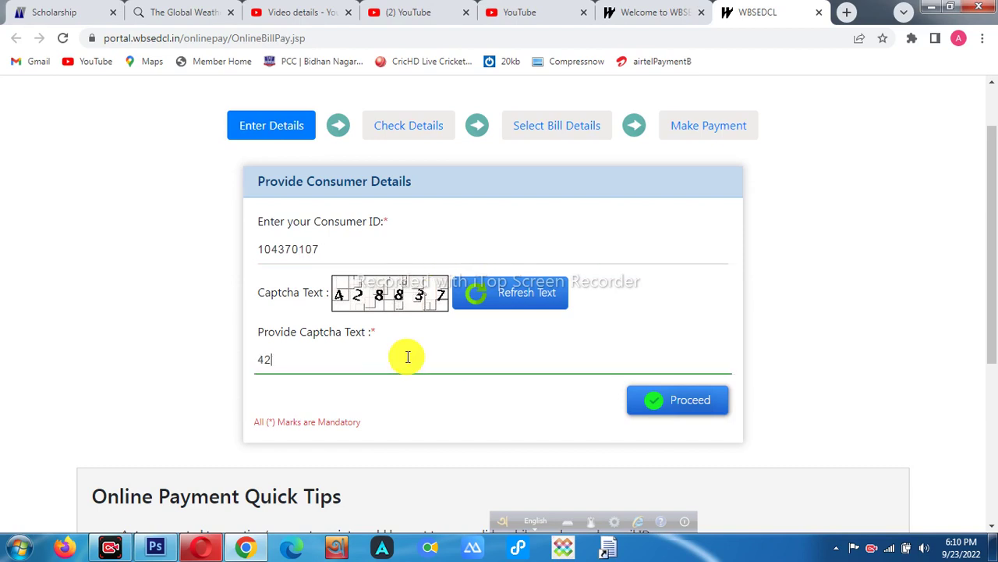
- Look up the account and confirm all four unpaid bills for payment
left_click(655, 415)
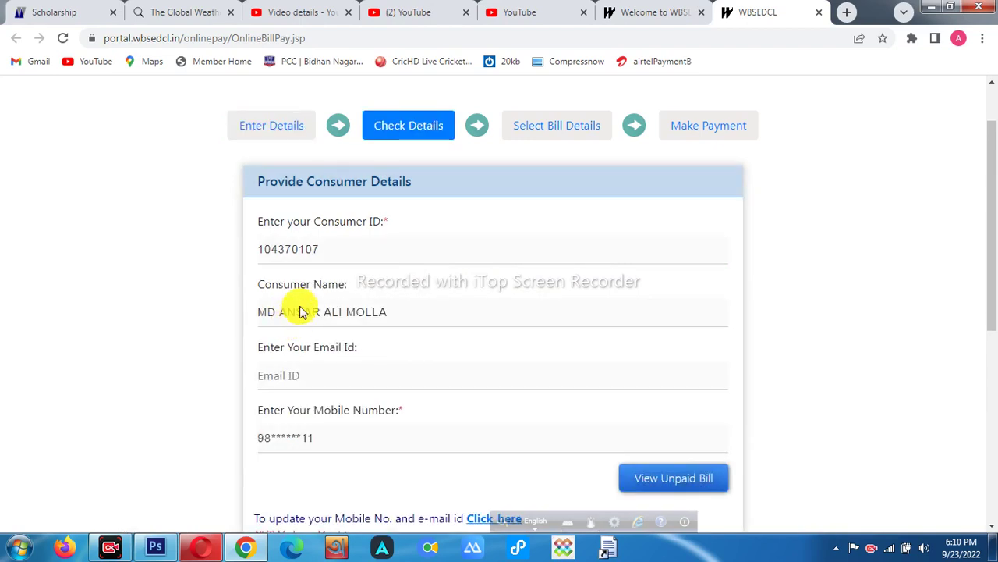
left_click_drag(318, 252, 248, 277)
key("ctrl+c")
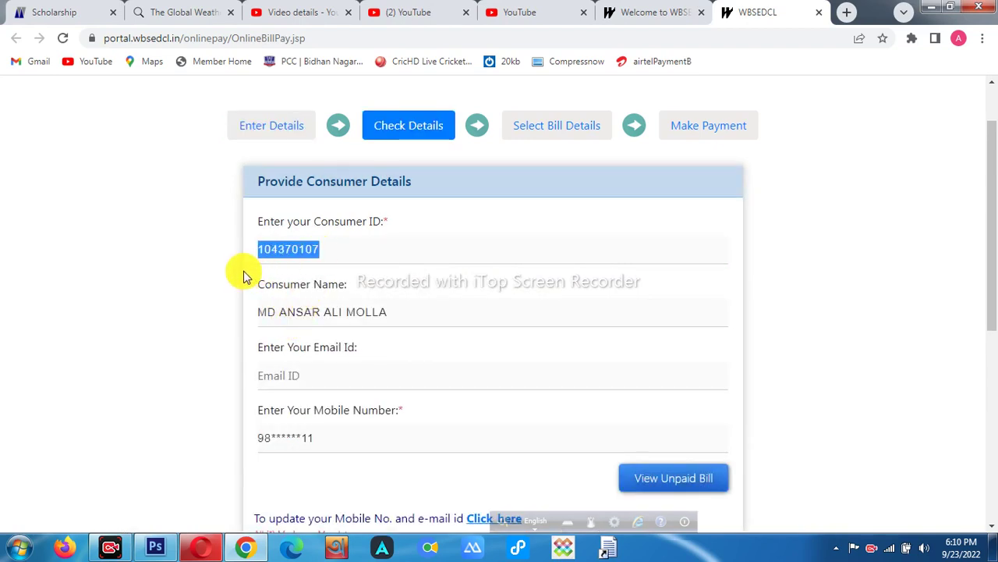
left_click(217, 307)
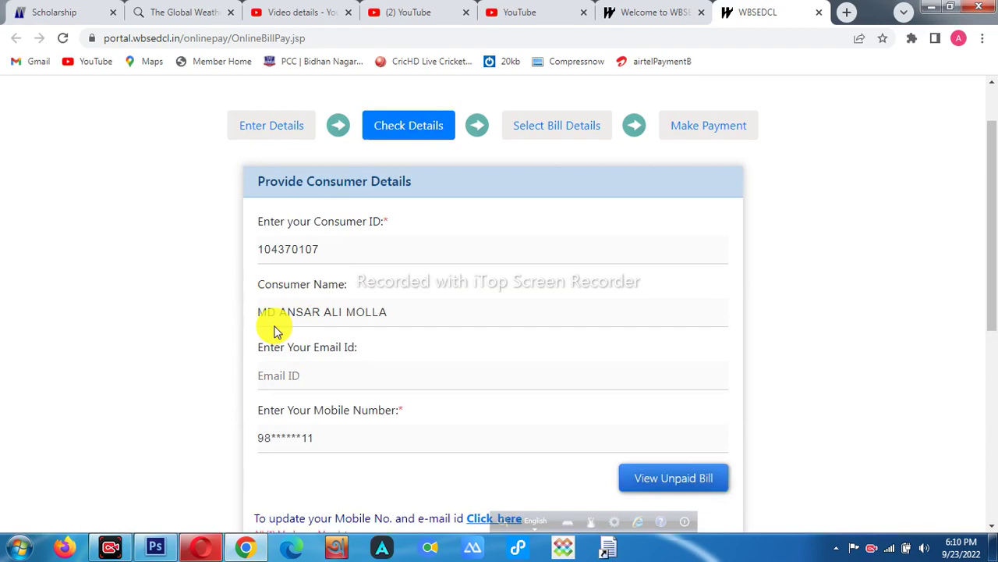
scroll(457, 439, "down", 1)
left_click(710, 406)
scroll(345, 417, "down", 6)
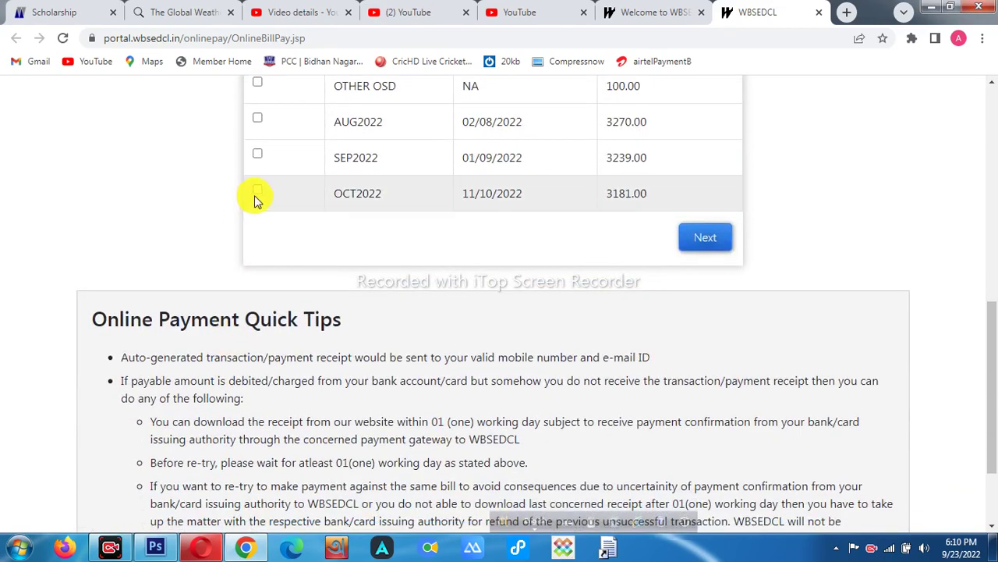
left_click(712, 237)
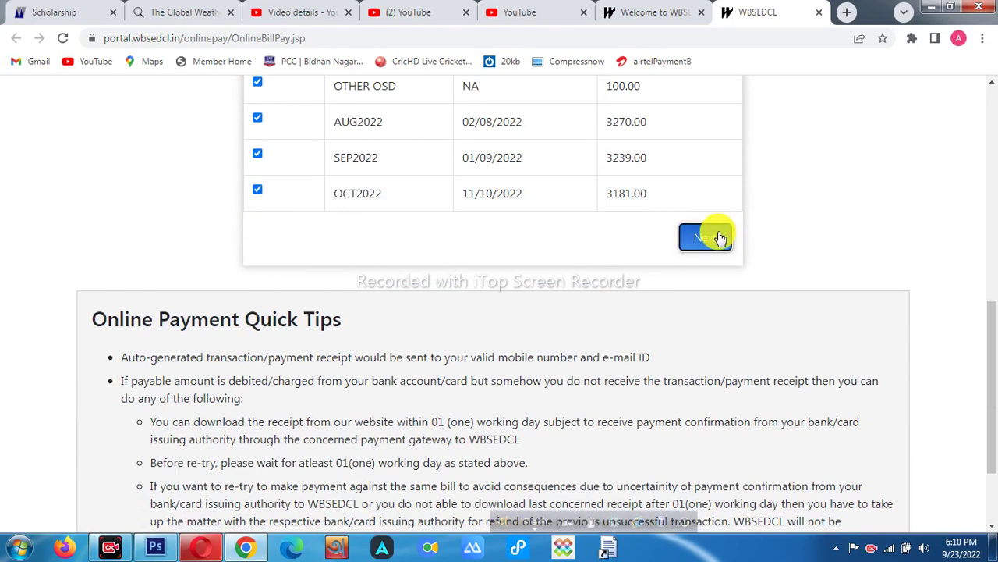
- Submit the Rs. 9790 total through BillDesk, which returns an error
scroll(517, 381, "up", 1)
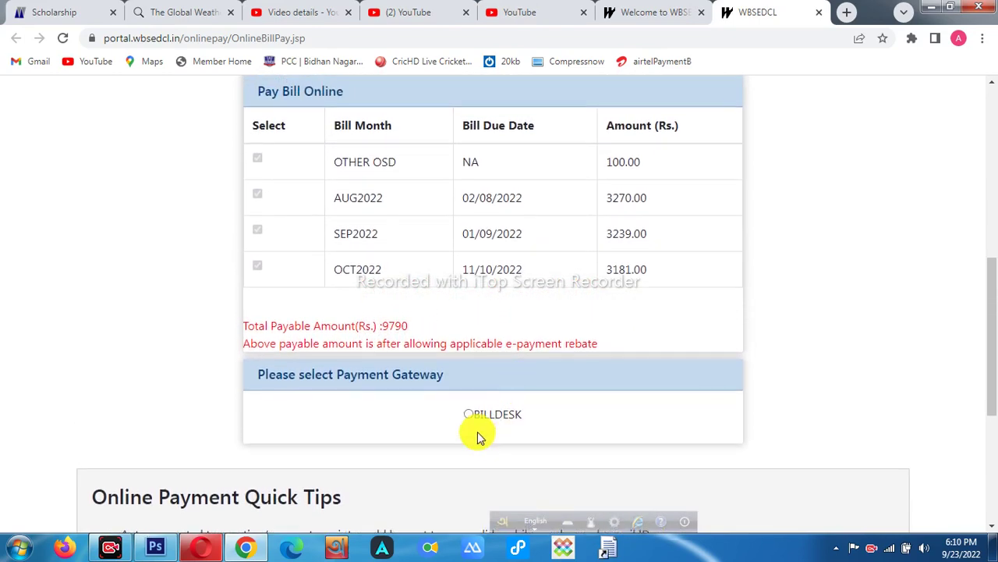
double_click(389, 325)
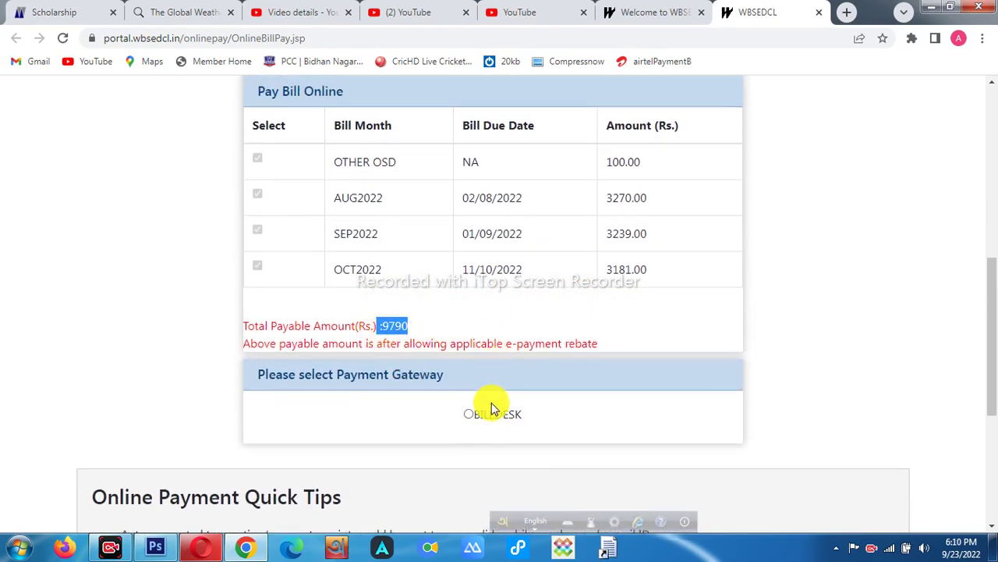
scroll(513, 330, "up", 6)
scroll(513, 330, "down", 5)
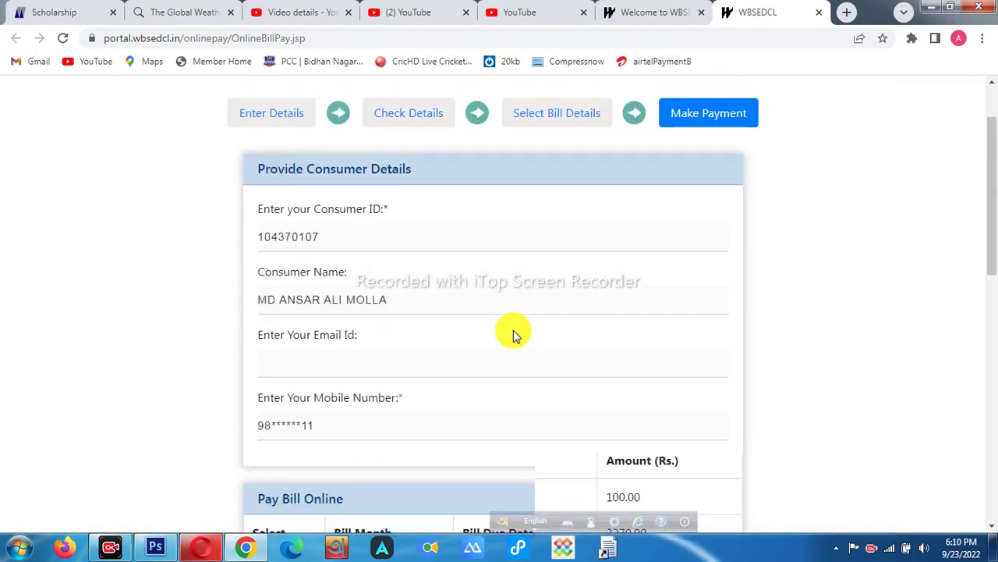
left_click(351, 387)
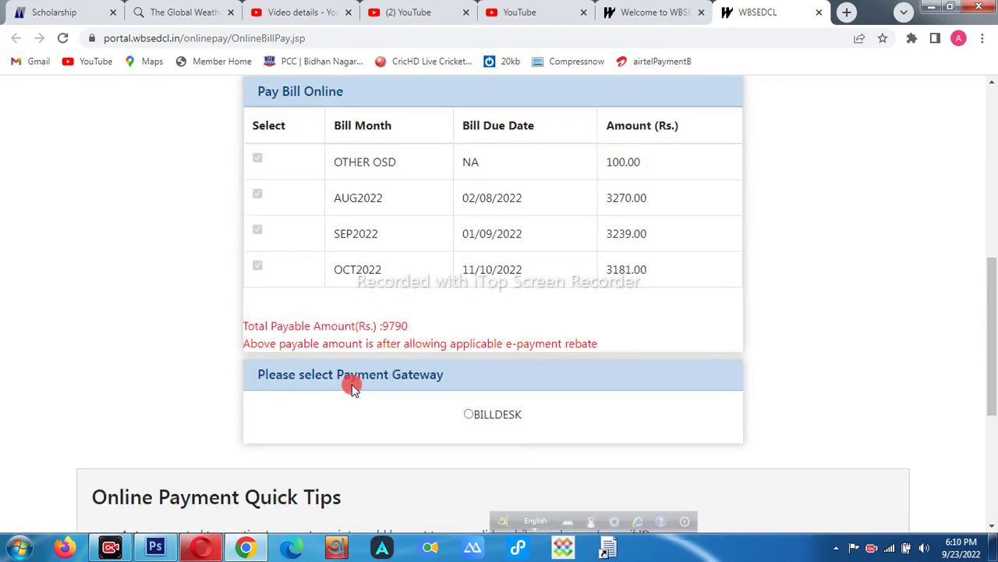
left_click(468, 415)
scroll(453, 417, "down", 4)
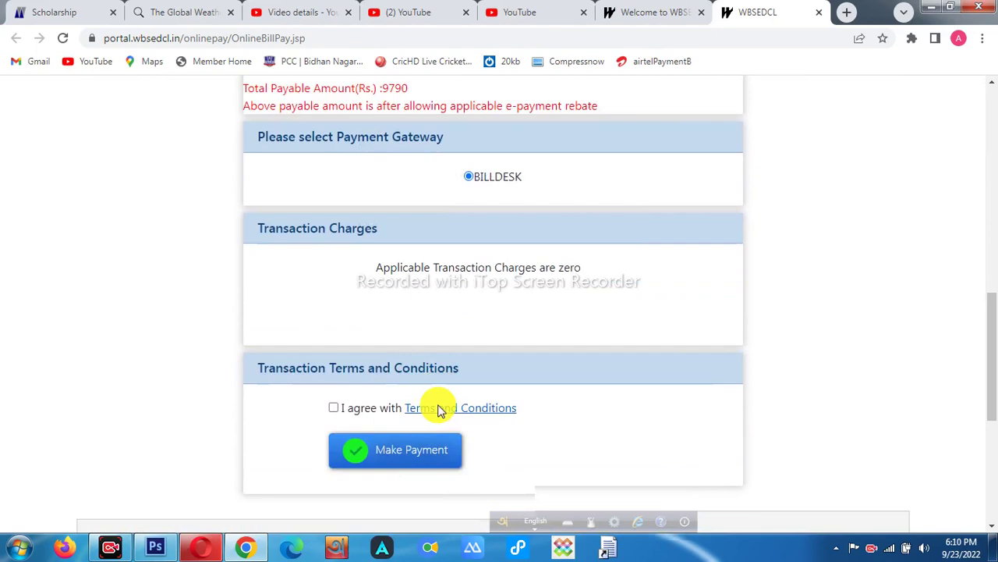
scroll(337, 290, "down", 1)
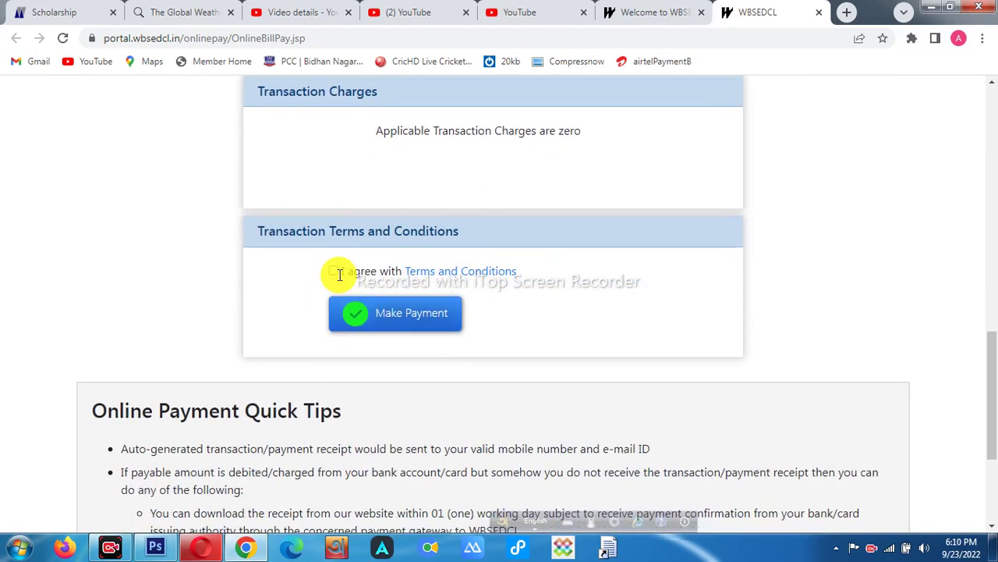
left_click(396, 330)
scroll(394, 326, "up", 9)
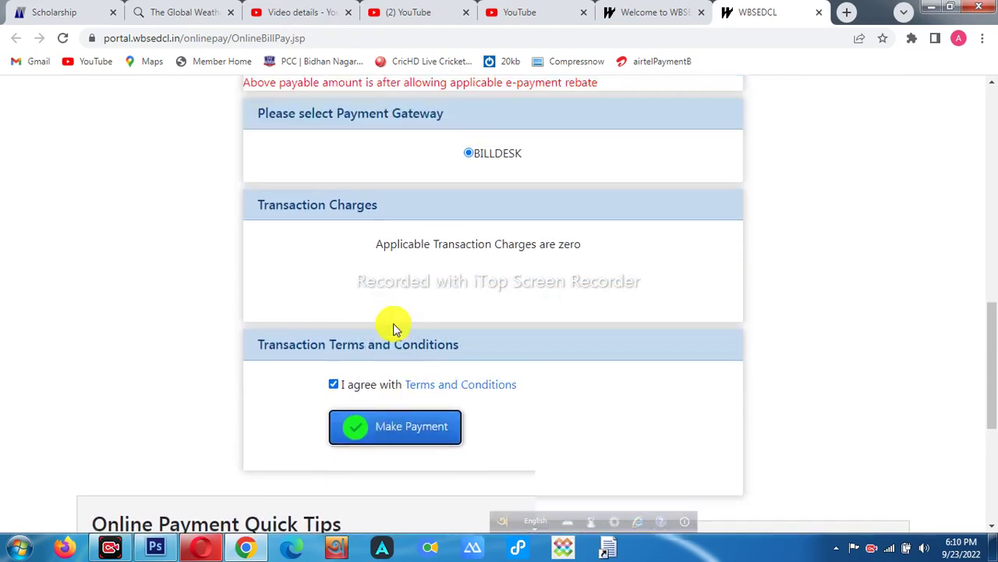
- Reload the Quick Pay page for a blank consumer-details form with a new captcha
scroll(437, 328, "up", 2)
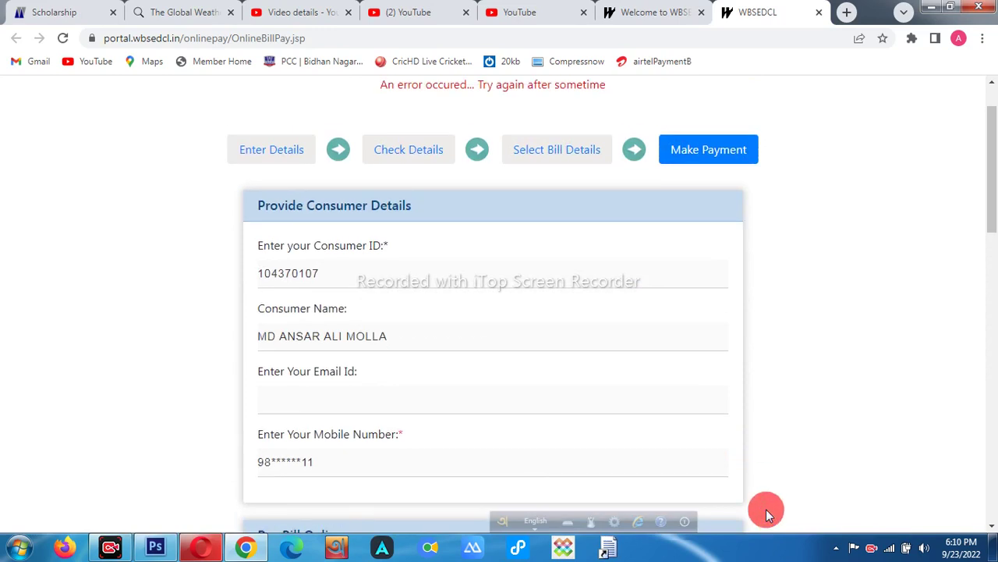
left_click(612, 521)
left_click_drag(325, 71, 637, 114)
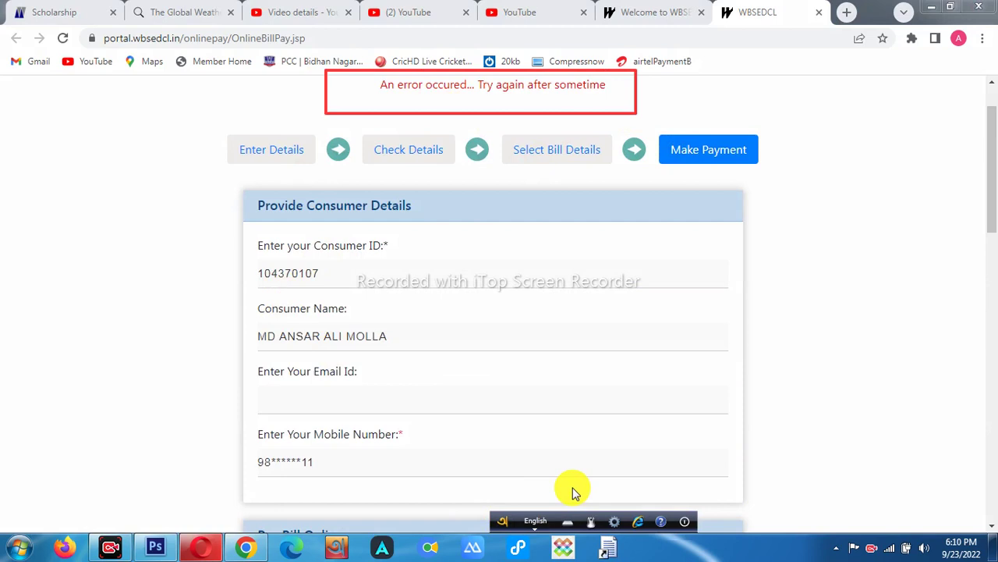
left_click_drag(502, 519, 248, 488)
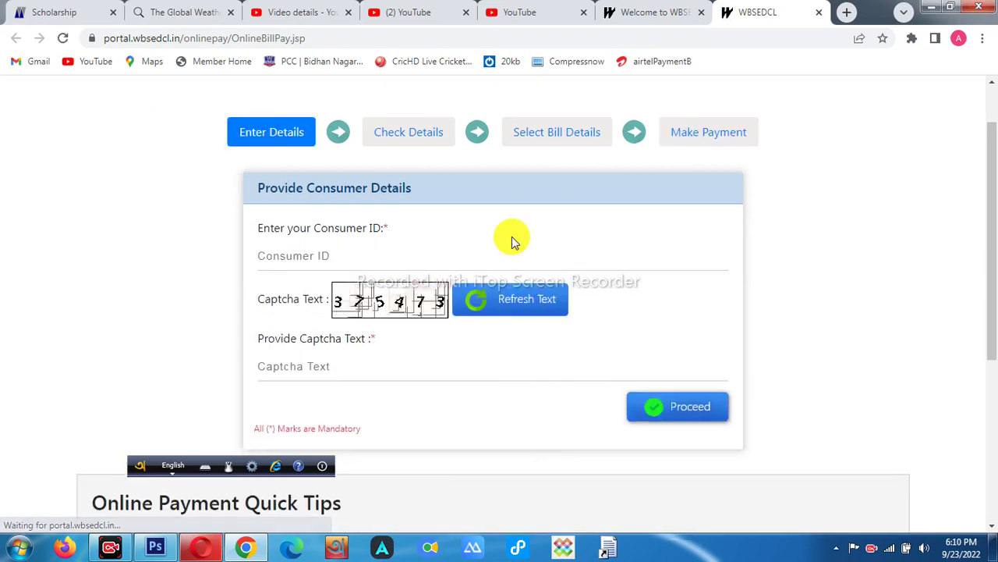
- Paste the consumer ID, enter the captcha, and list the unpaid bills
left_click(328, 266)
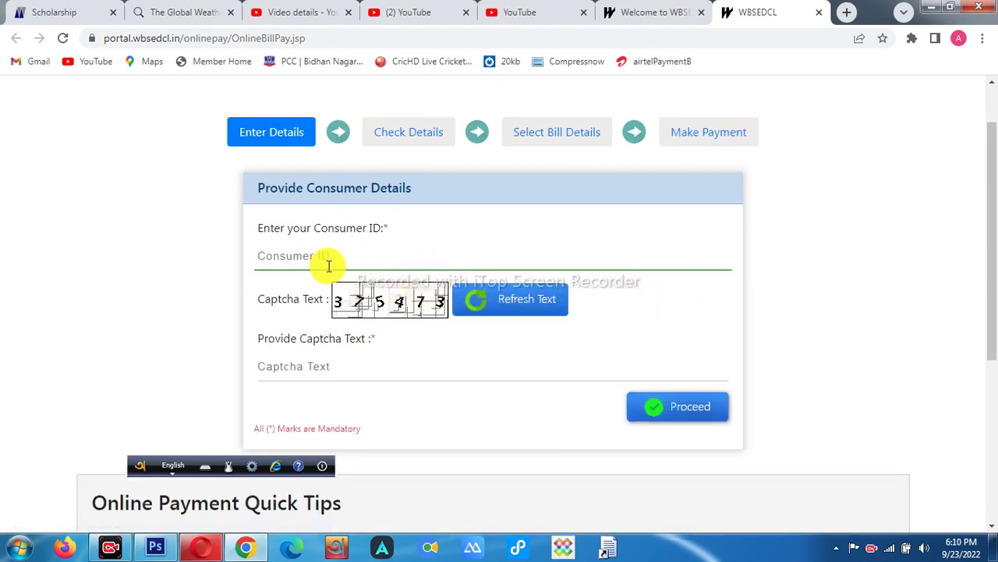
key("ctrl+v")
left_click(328, 360)
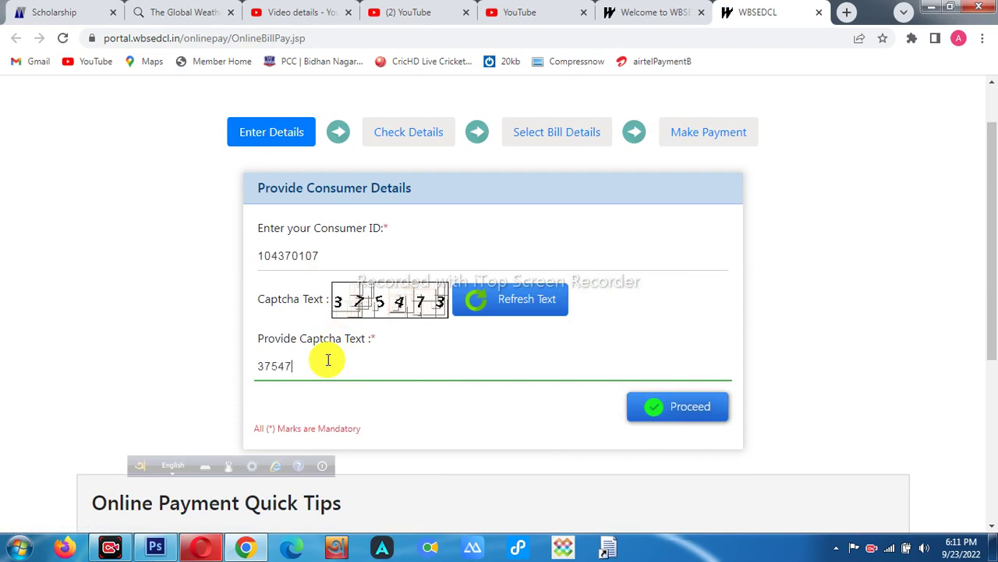
type("375473")
left_click(693, 407)
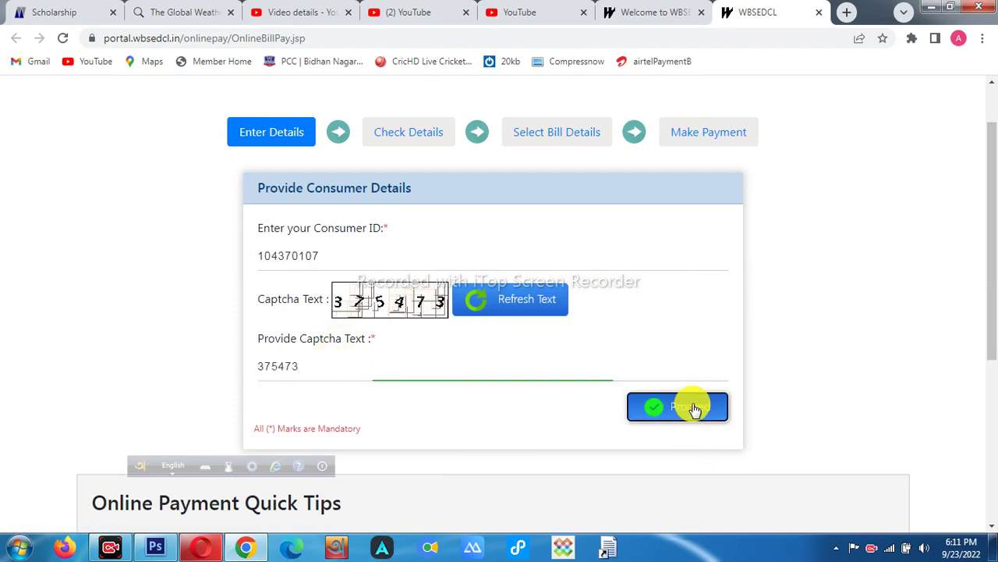
scroll(346, 441, "down", 2)
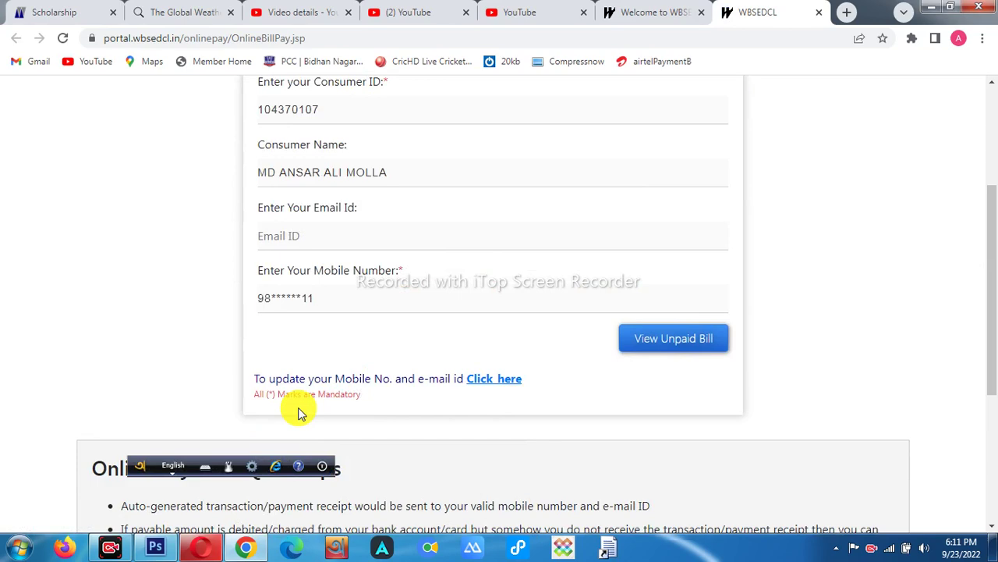
left_click(650, 337)
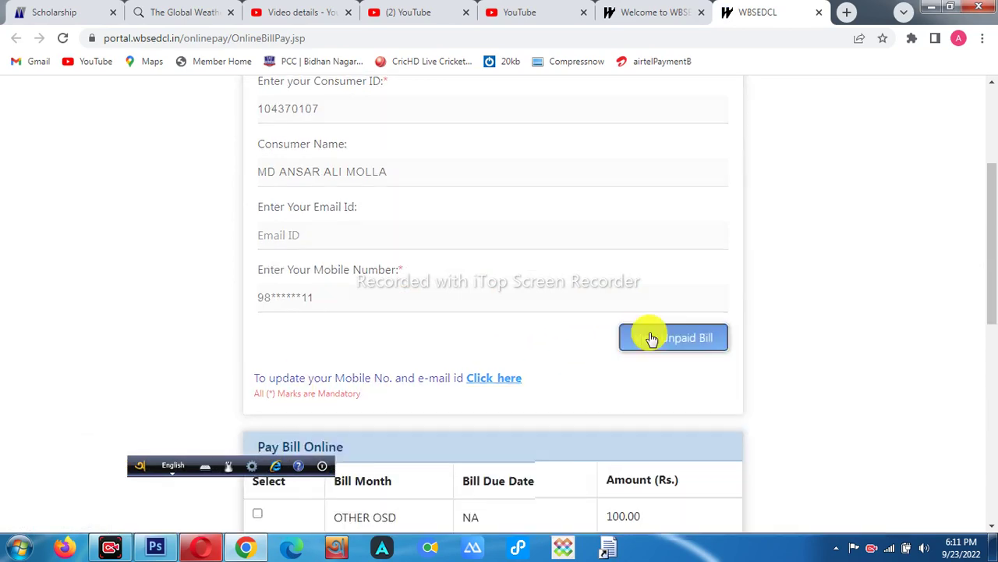
- Select and confirm the OTHER OSD, AUG2022 and SEP2022 bills
scroll(644, 330, "down", 3)
scroll(597, 325, "down", 2)
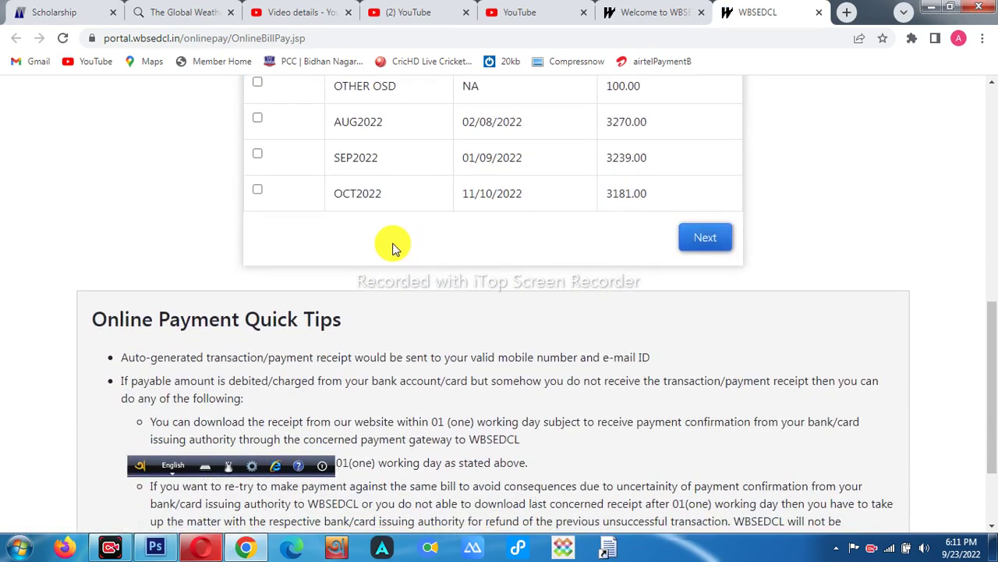
scroll(330, 254, "up", 1)
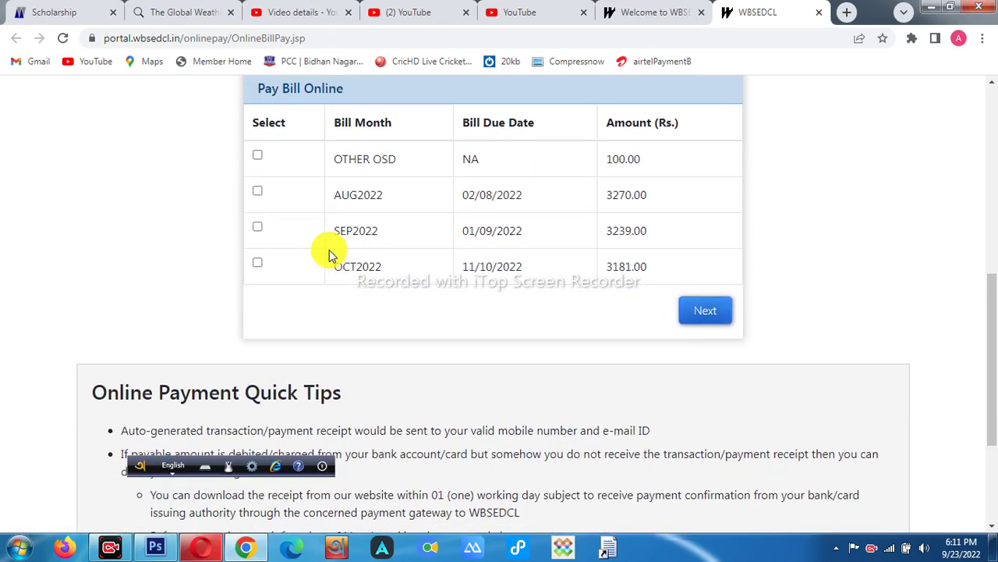
left_click(257, 156)
left_click(257, 192)
left_click(258, 227)
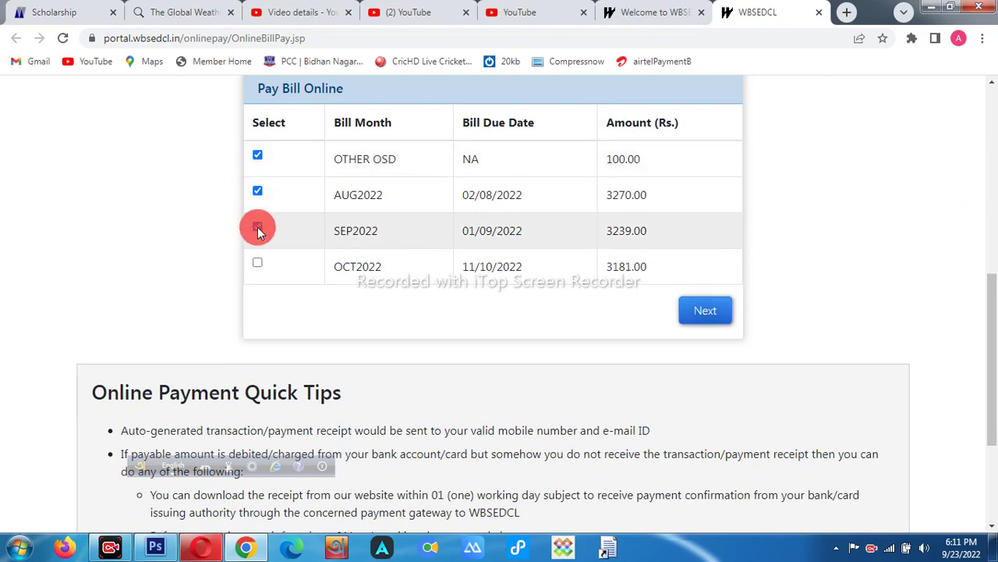
left_click(698, 310)
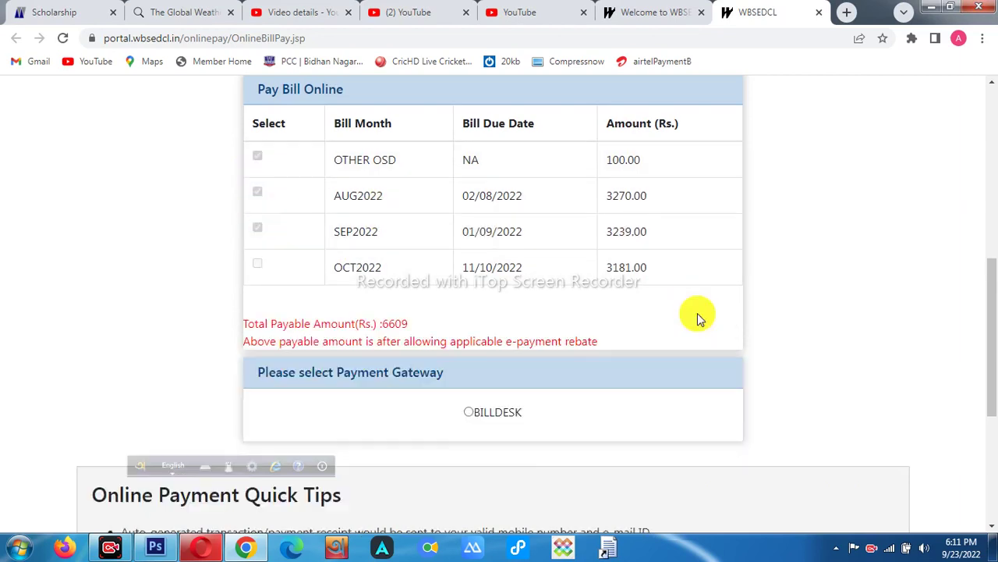
- Pay the Rs. 6609 via BillDesk after agreeing to the terms, which errors again
left_click(469, 413)
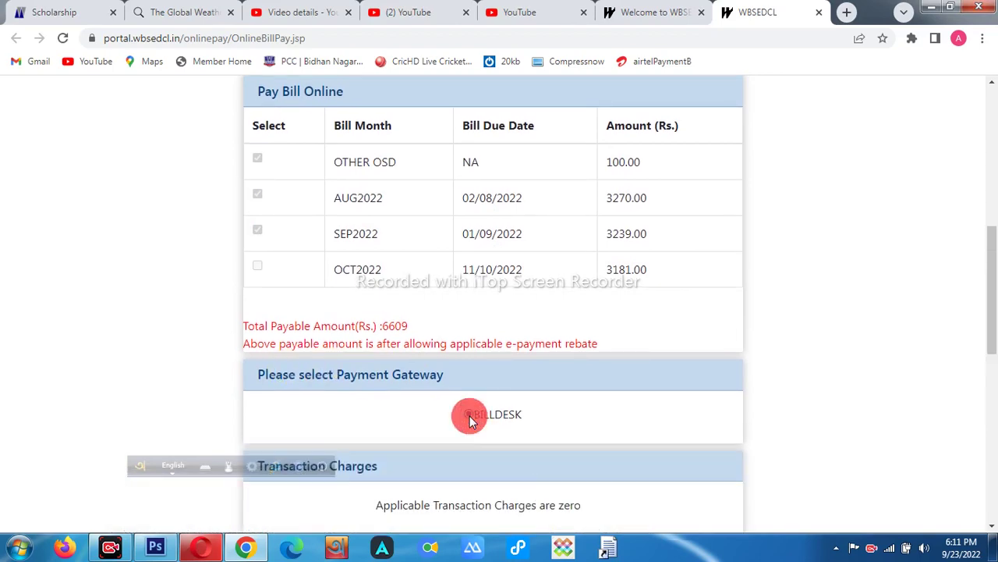
scroll(470, 420, "down", 1)
scroll(461, 414, "down", 5)
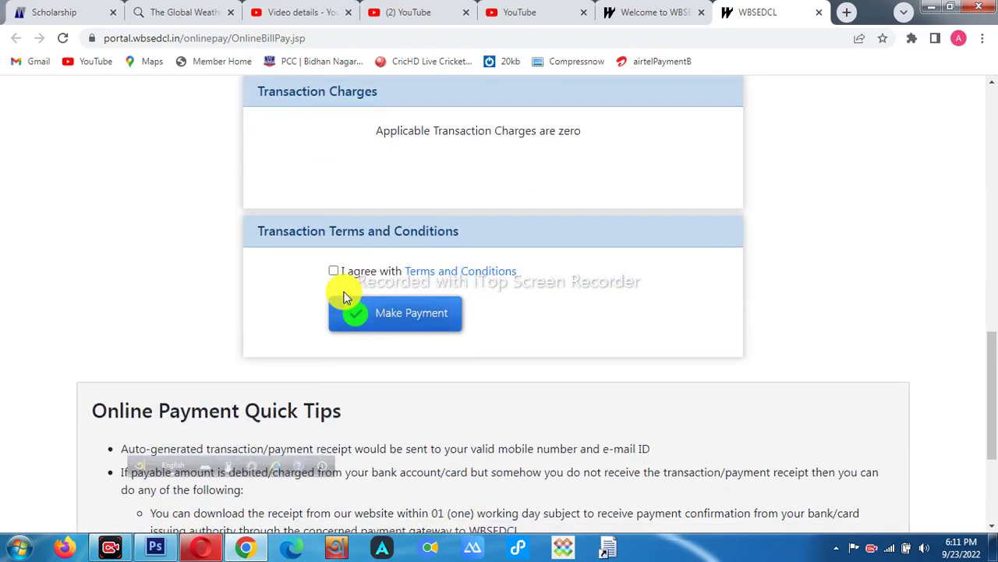
scroll(490, 236, "up", 1)
scroll(489, 240, "up", 2)
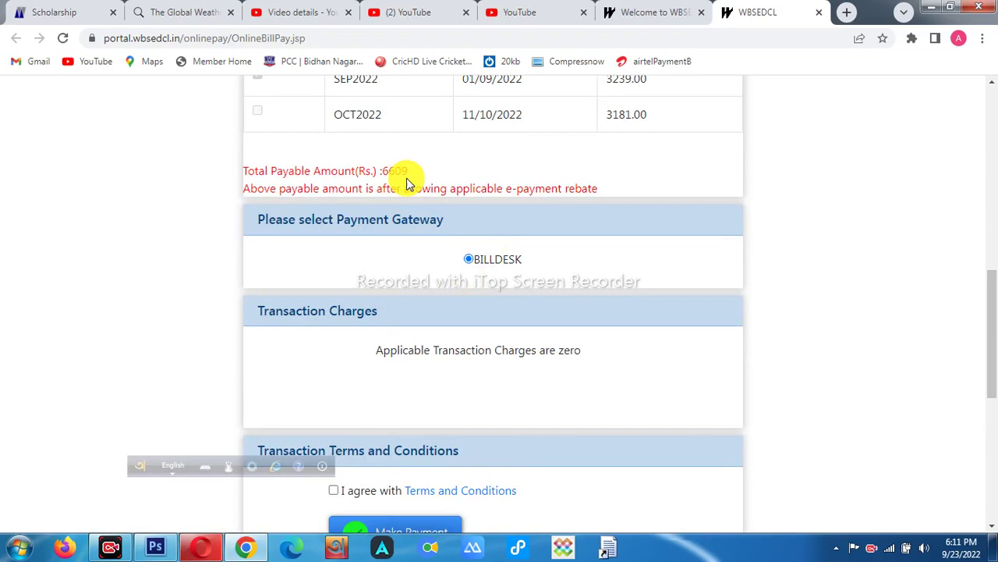
scroll(307, 354, "down", 2)
left_click(334, 343)
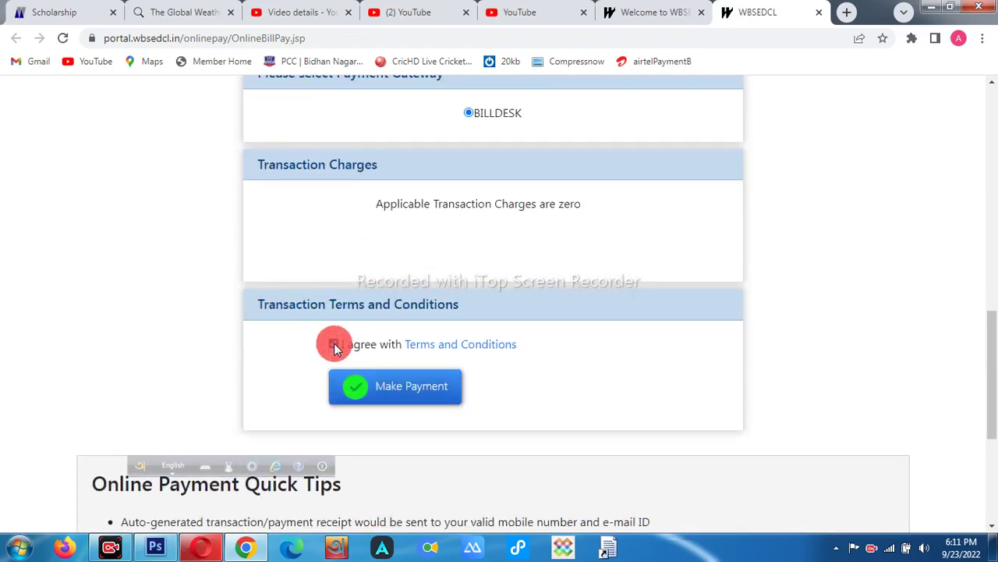
left_click(382, 384)
scroll(285, 359, "up", 6)
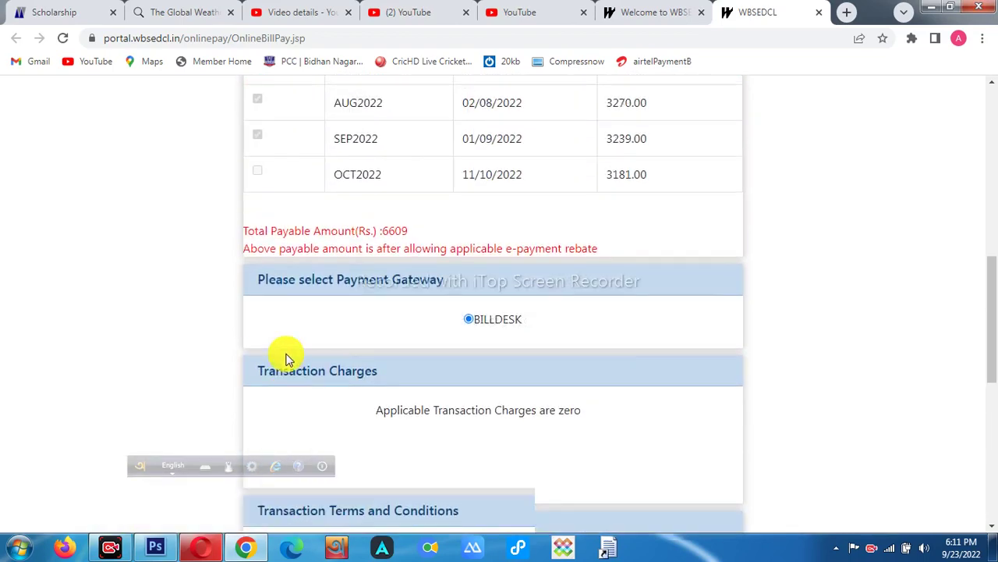
scroll(285, 355, "up", 3)
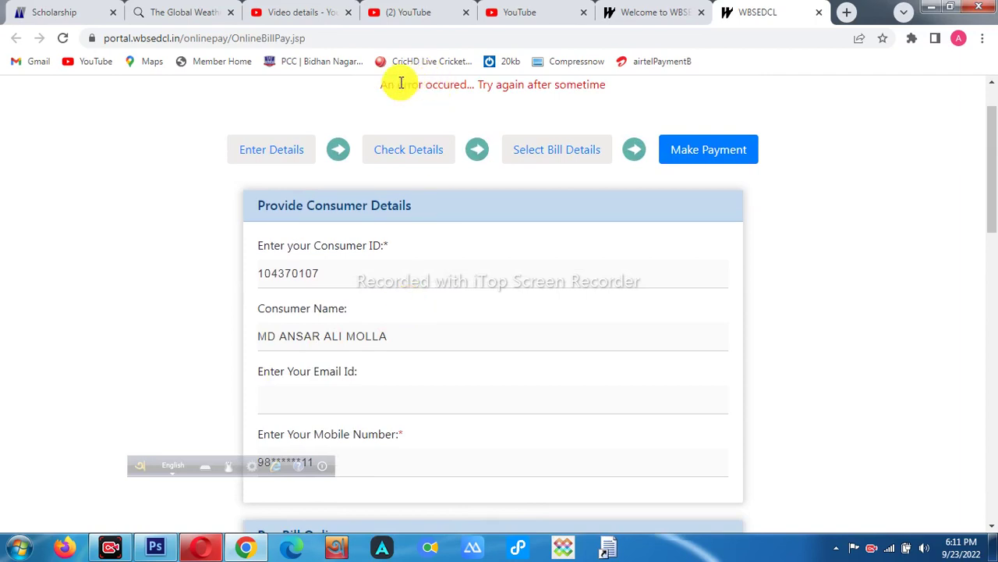
- Highlight the error message text, then dismiss the selection
left_click_drag(377, 92, 627, 93)
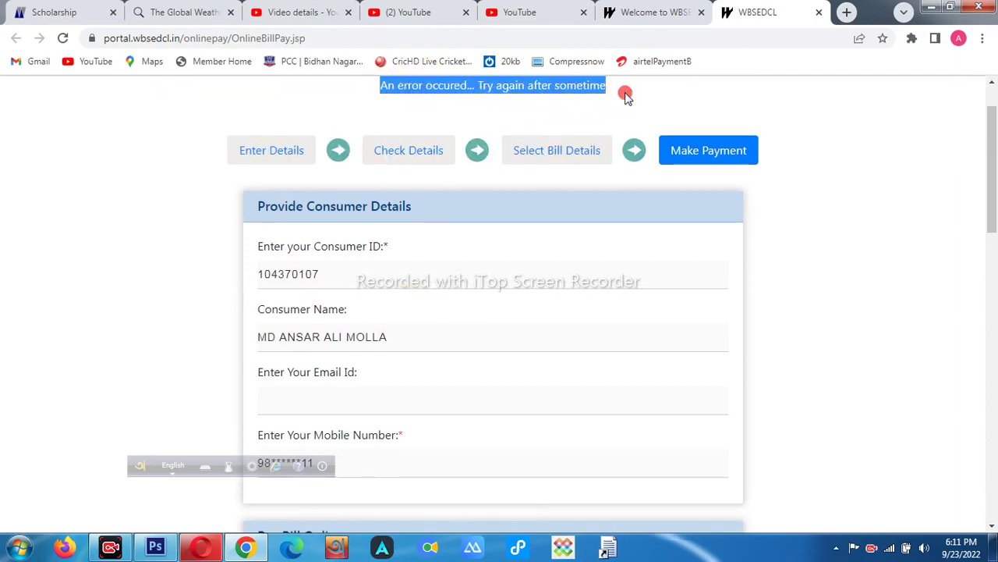
left_click(740, 349)
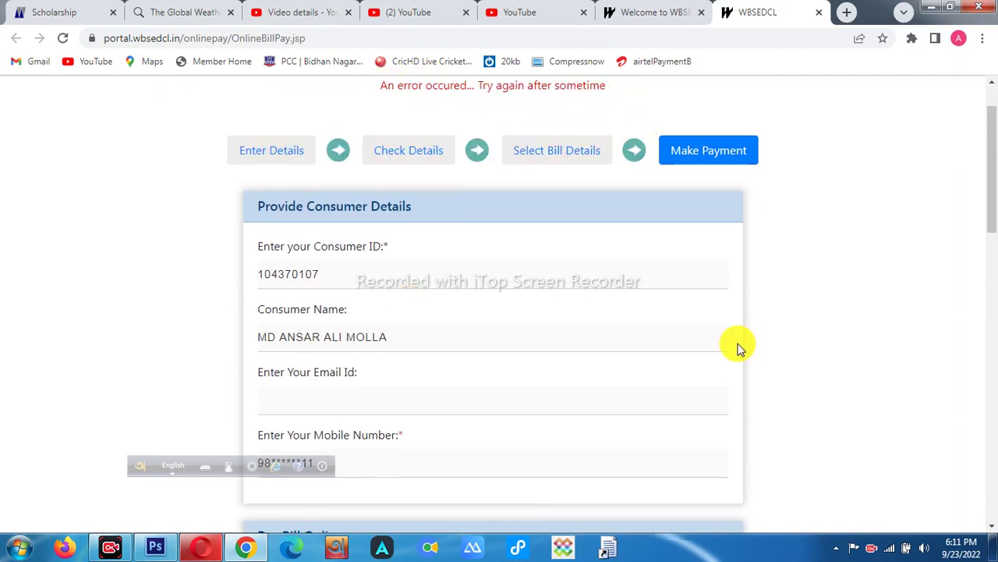
left_click(607, 538)
left_click_drag(361, 75, 638, 107)
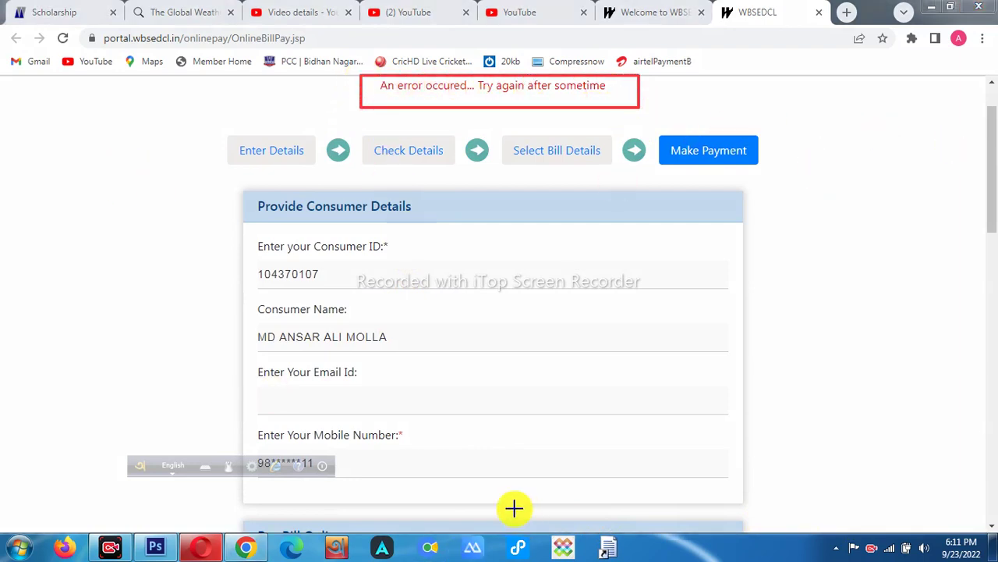
key("Escape")
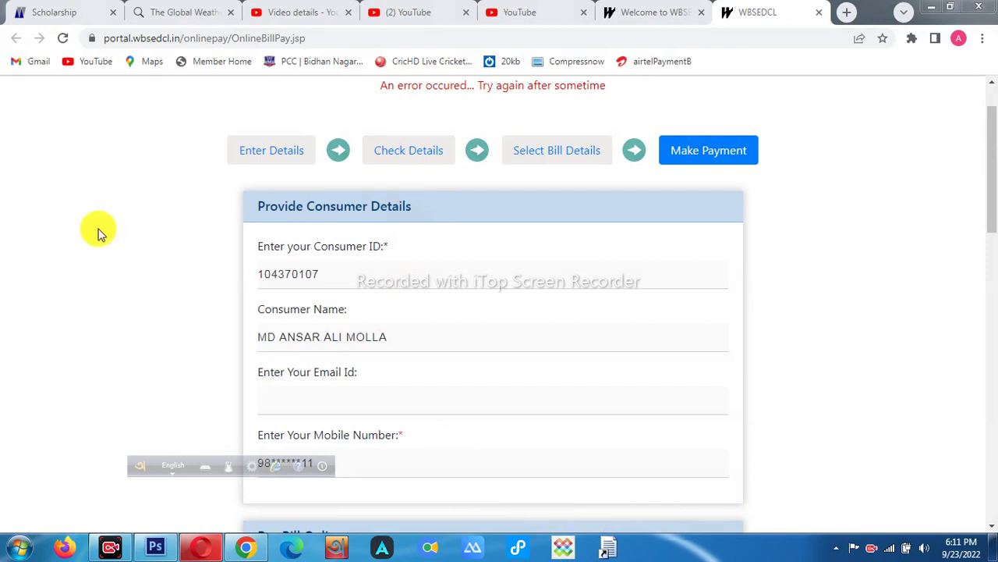
- Reload the payment page and fill in the consumer ID and captcha again
left_click(62, 38)
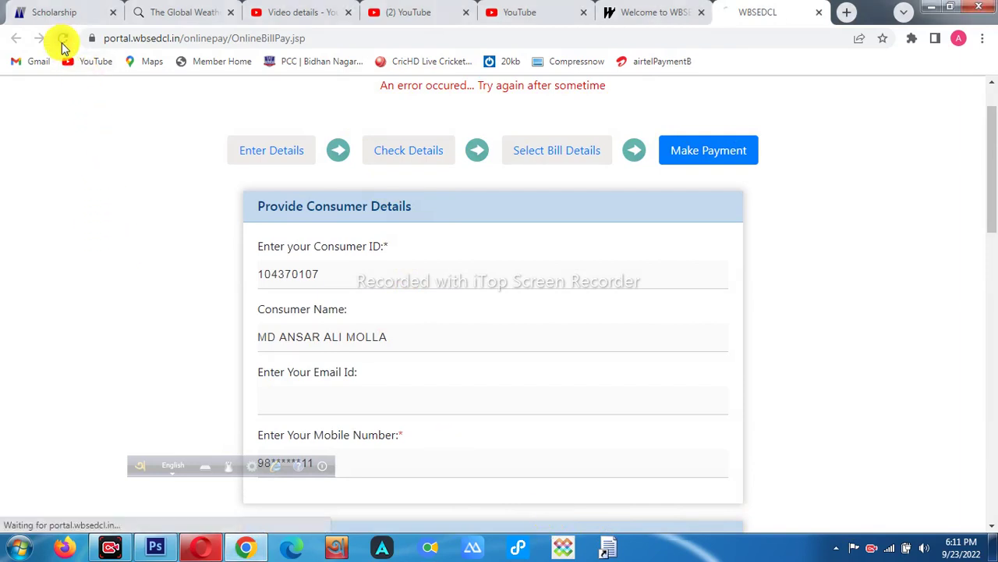
left_click(353, 265)
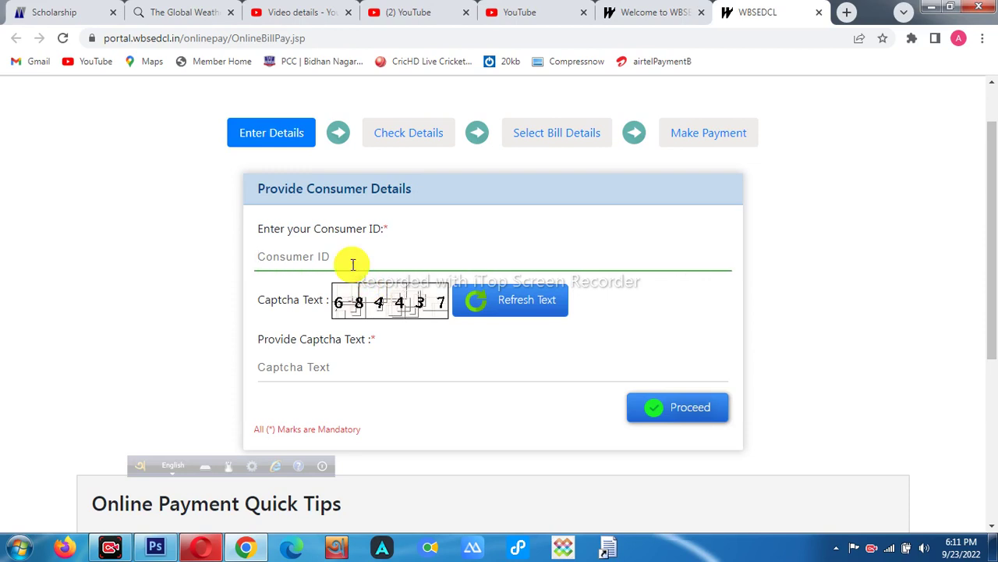
left_click(383, 372)
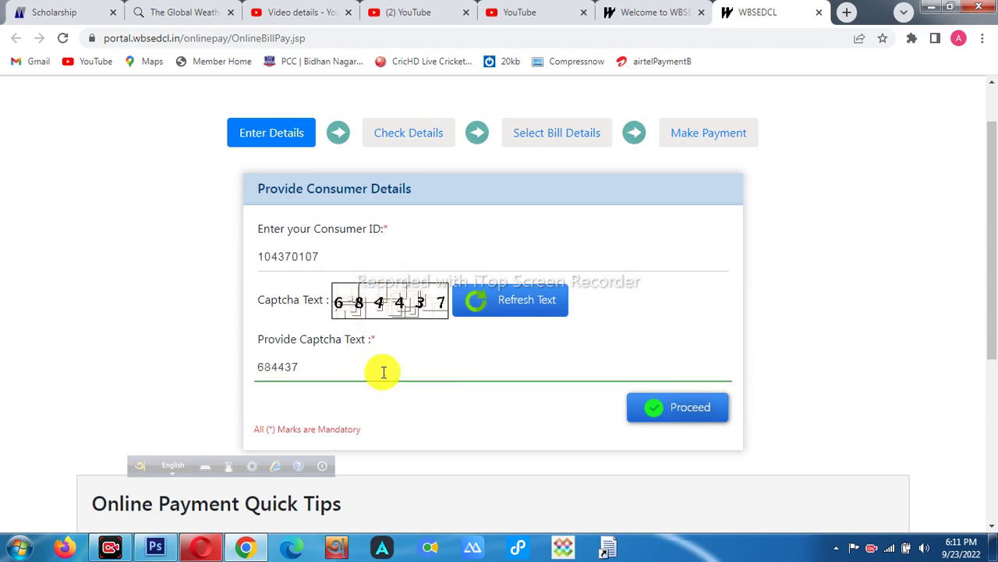
- Look up the account and confirm only the OTHER OSD and AUG2022 bills
left_click(702, 414)
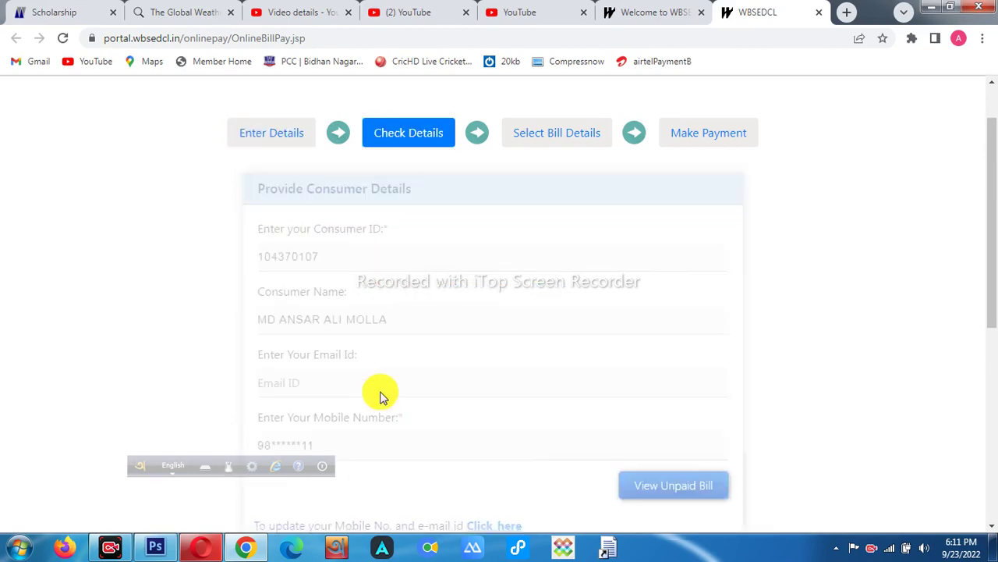
scroll(296, 385, "down", 2)
left_click(638, 341)
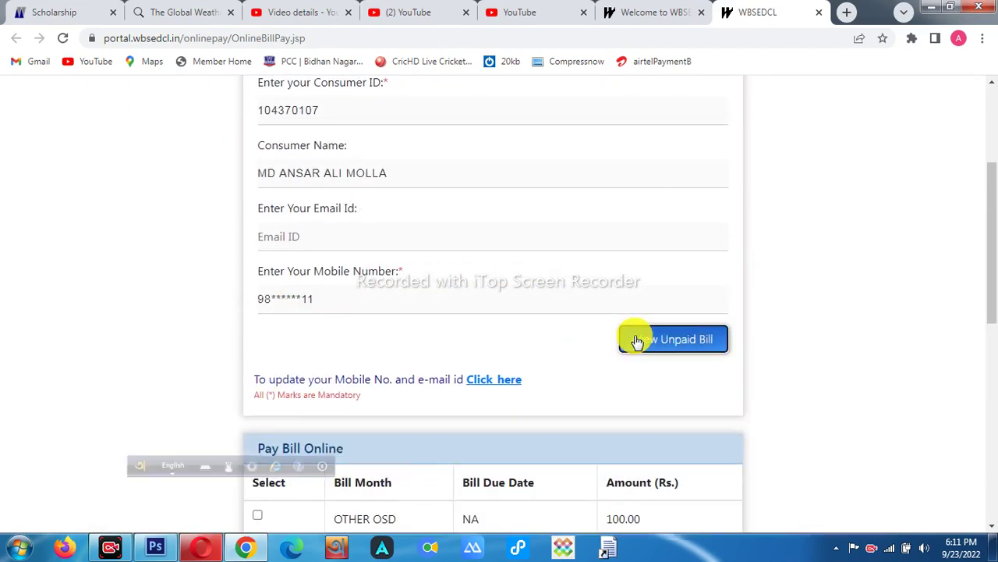
scroll(636, 339, "down", 6)
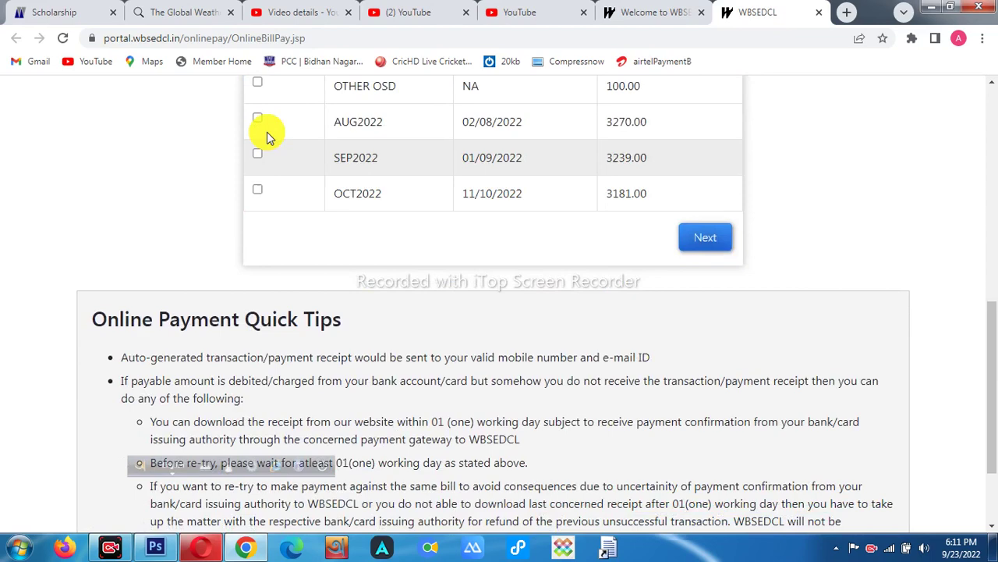
left_click(259, 83)
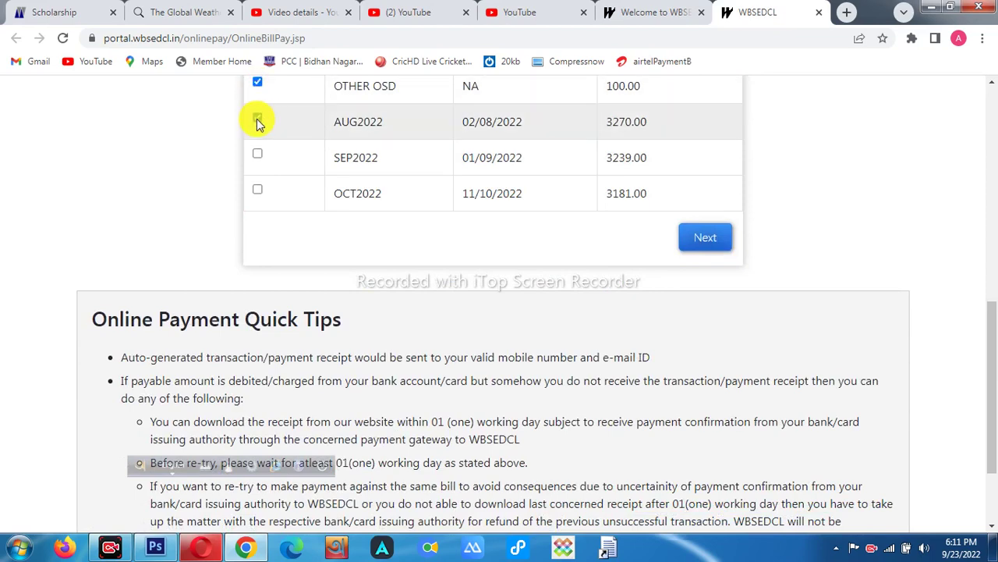
left_click(257, 119)
left_click(707, 238)
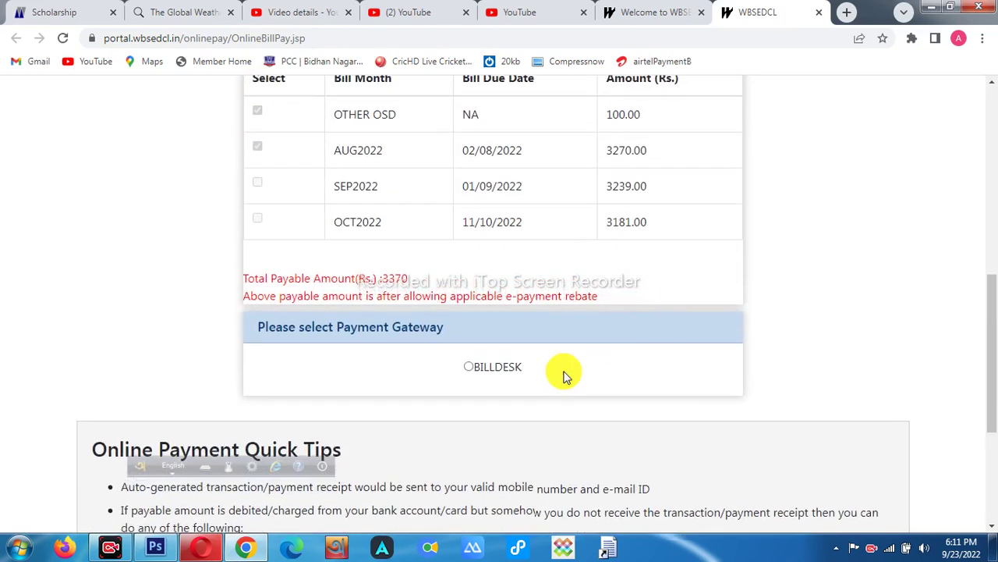
- Highlight the confirmed bill details and the Rs. 3370 payable total
scroll(561, 379, "up", 1)
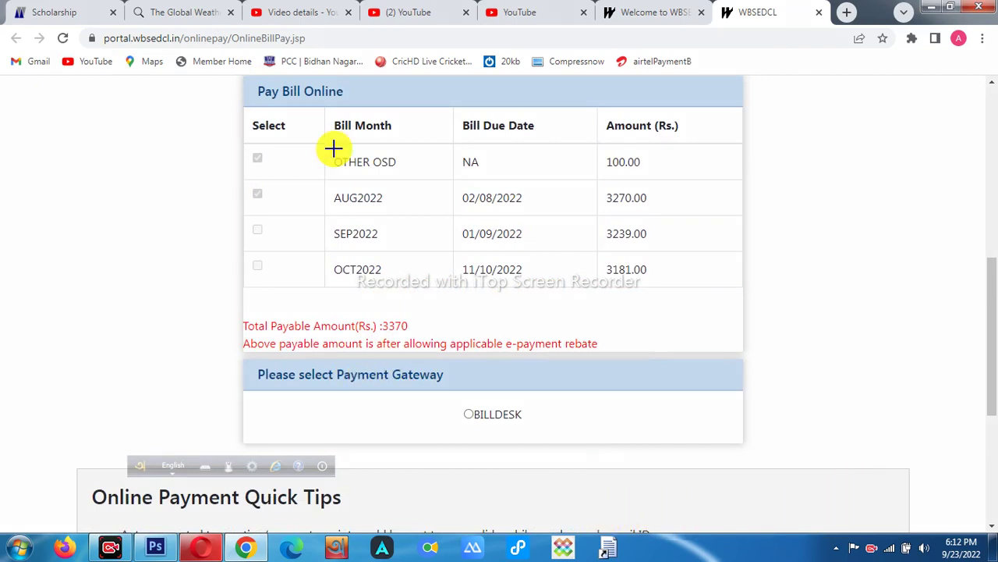
mouse_move(226, 129)
left_mouse_down()
mouse_move(822, 223)
mouse_move(773, 206)
left_mouse_up()
mouse_move(225, 226)
left_mouse_down()
mouse_move(390, 247)
mouse_move(634, 252)
left_mouse_up()
left_click_drag(242, 263, 607, 304)
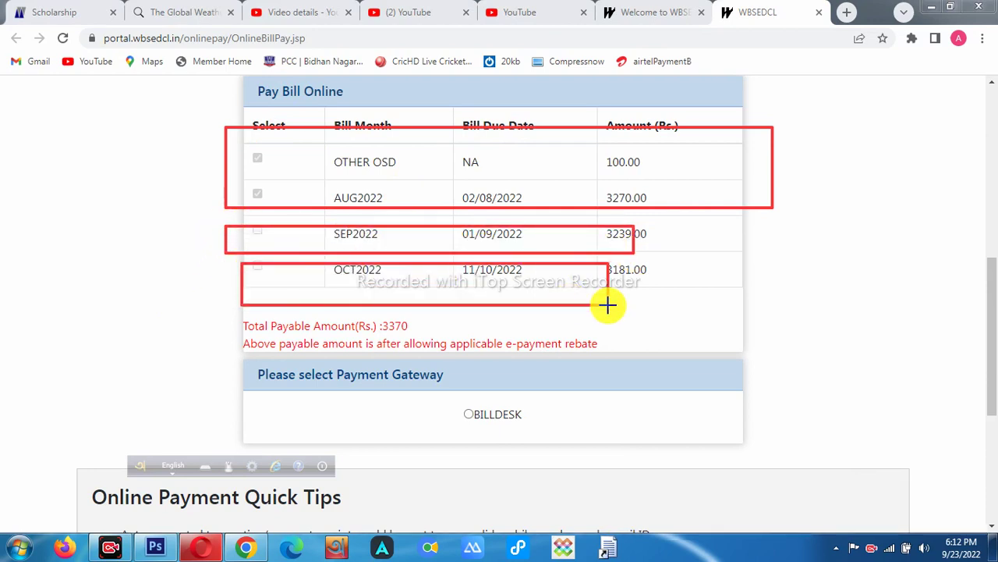
left_click_drag(443, 392, 494, 429)
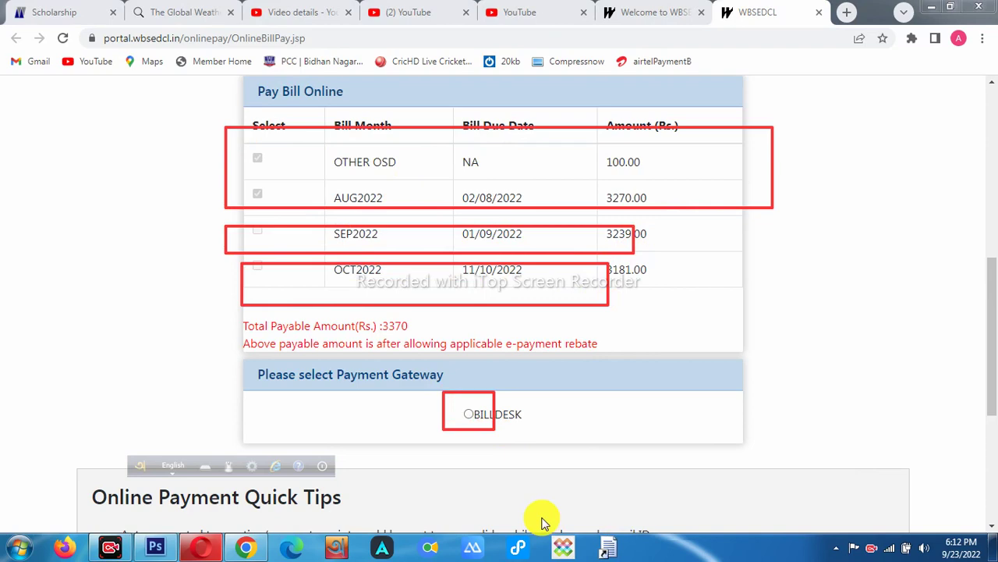
- Choose BillDesk as the gateway and make the Rs. 3370 payment
left_click(477, 414)
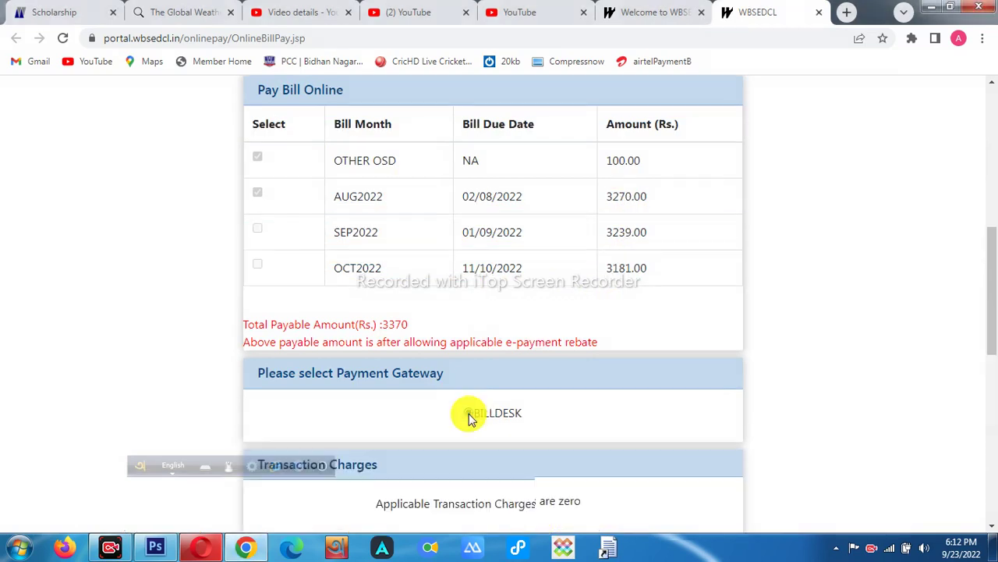
scroll(468, 413, "down", 4)
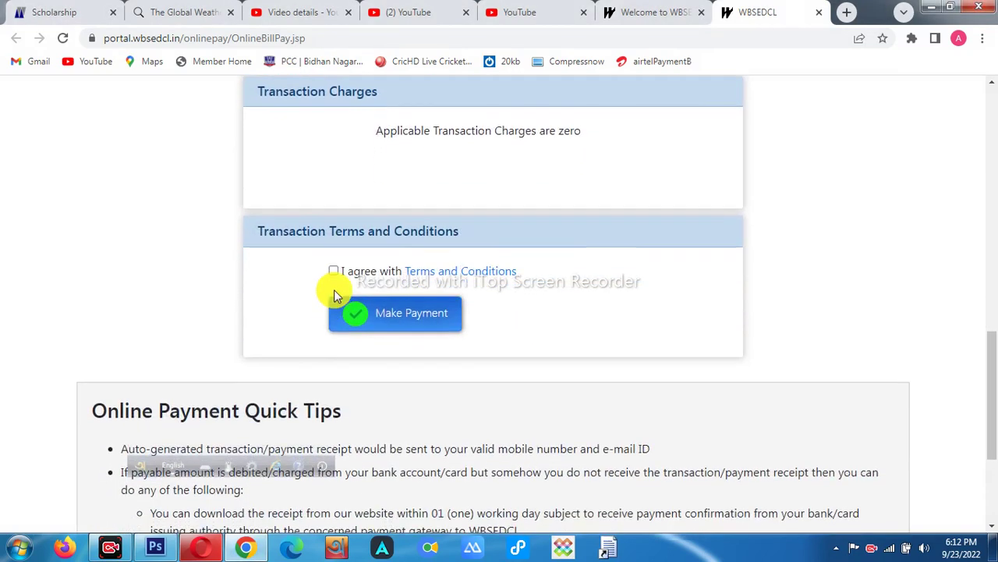
left_click(412, 329)
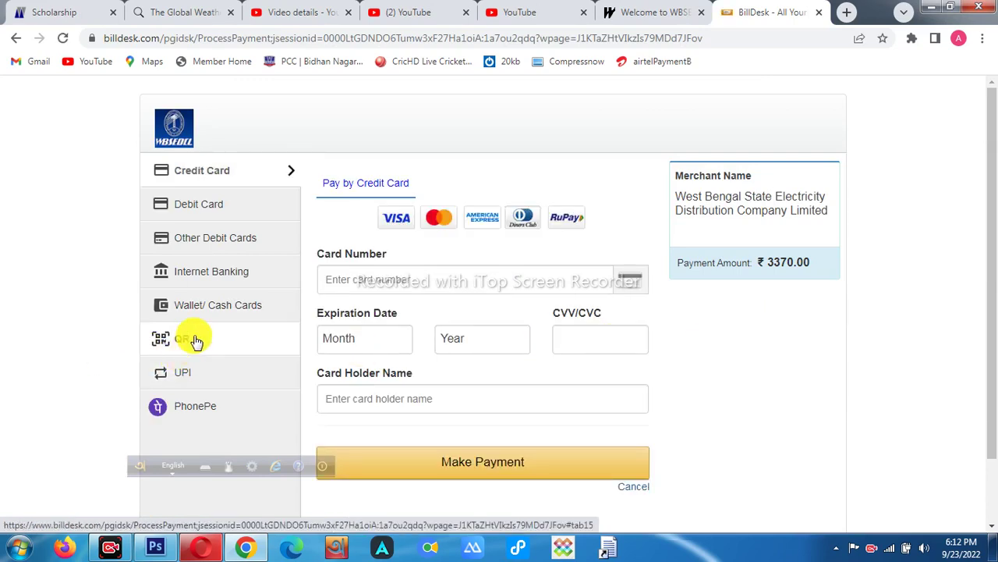
- Pay Rs. 3370.00 with a BHIM UPI QR code and reveal the QR for scanning
left_click(195, 341)
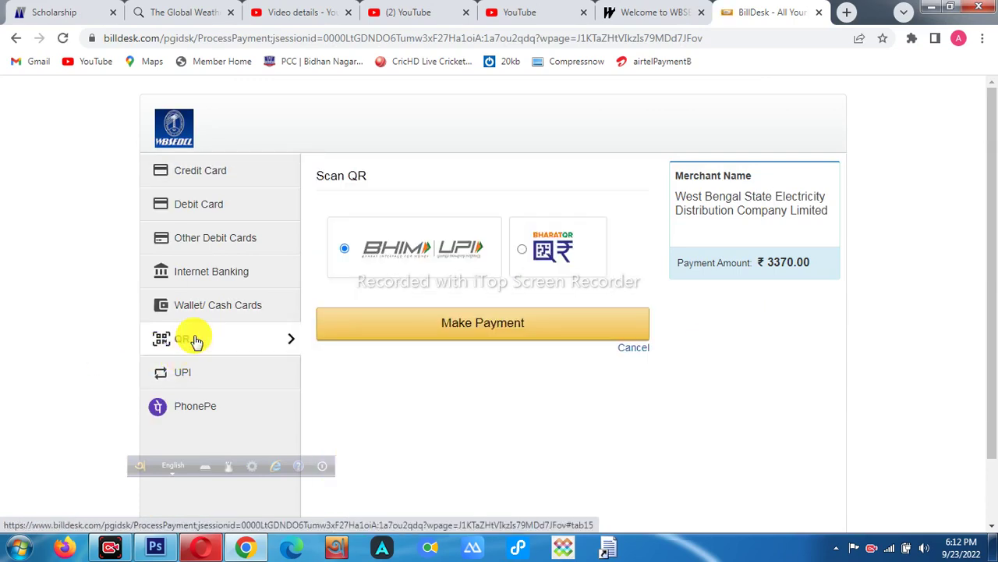
left_click(475, 322)
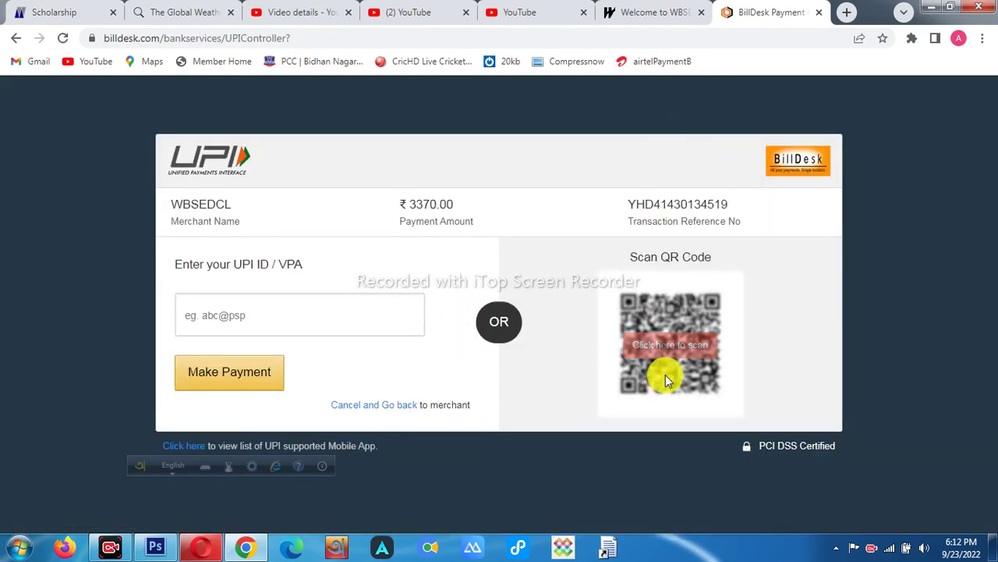
left_click(682, 345)
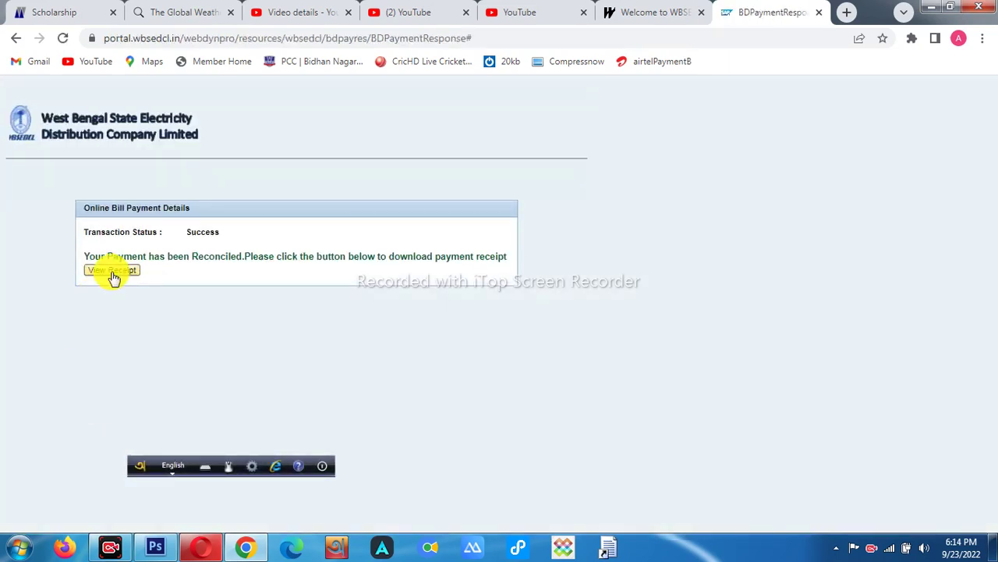
- View the Rs. 3370.00 receipt PDF, then return to the 'Welcome to WBSEDCL' tab
left_click(113, 272)
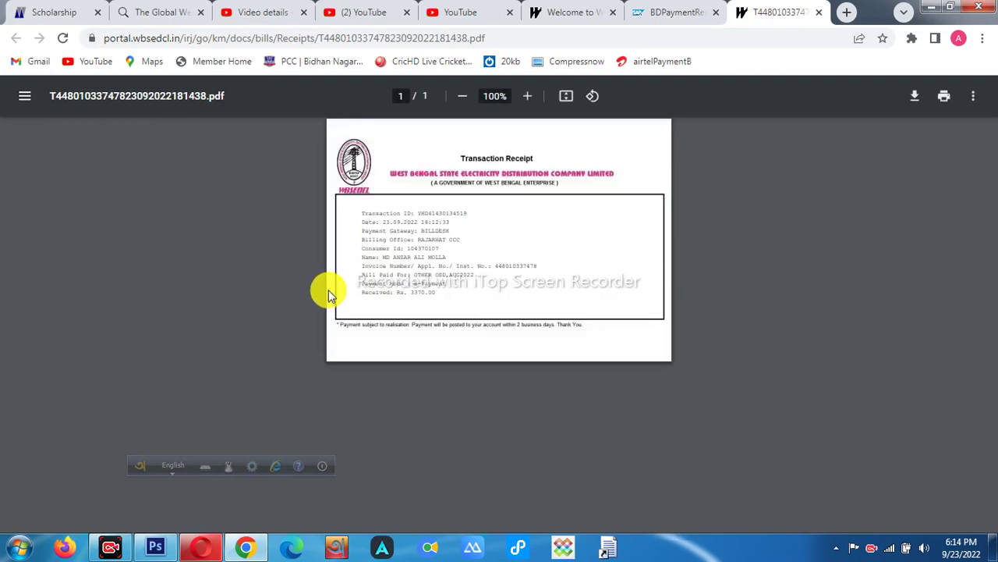
left_click(557, 17)
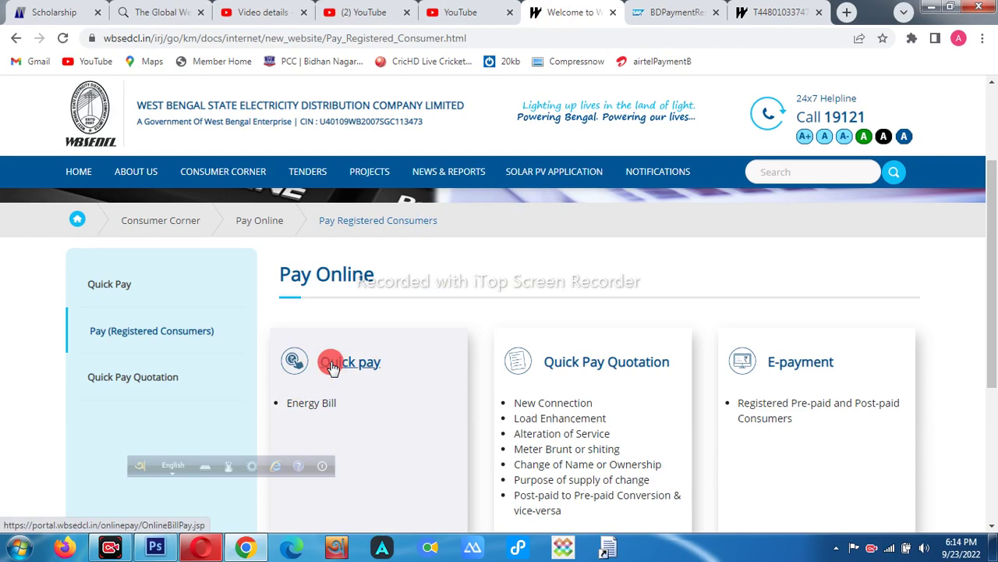
- Start a Quick Pay, submit the consumer ID and captcha, and list the unpaid SEP2022 and OCT2022 bills
left_click(331, 363)
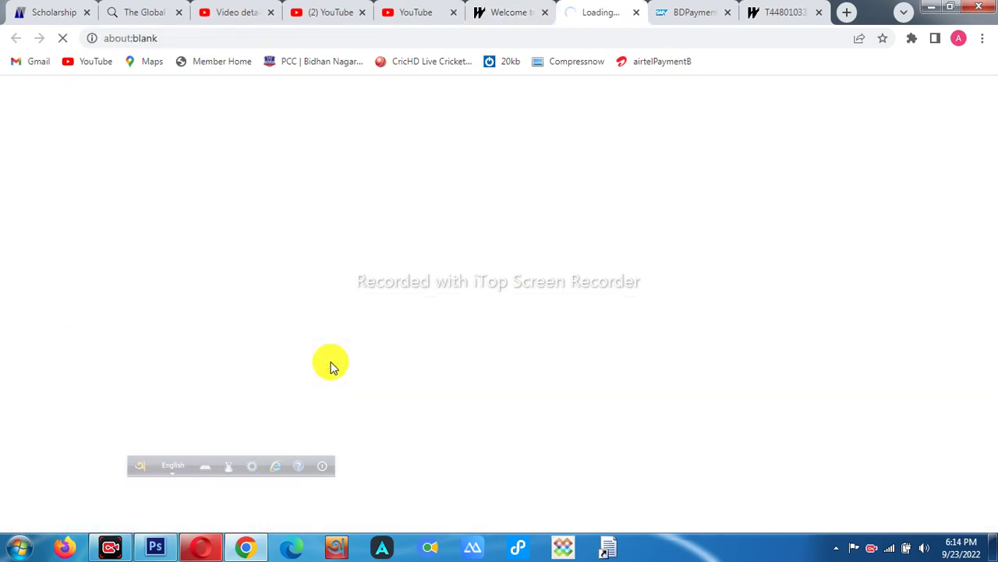
left_click(336, 323)
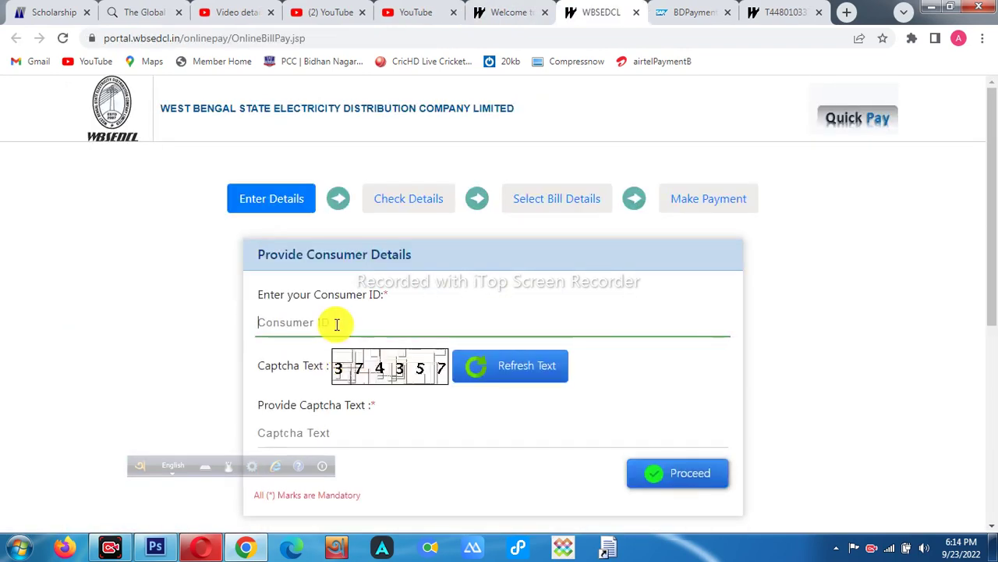
scroll(372, 332, "down", 2)
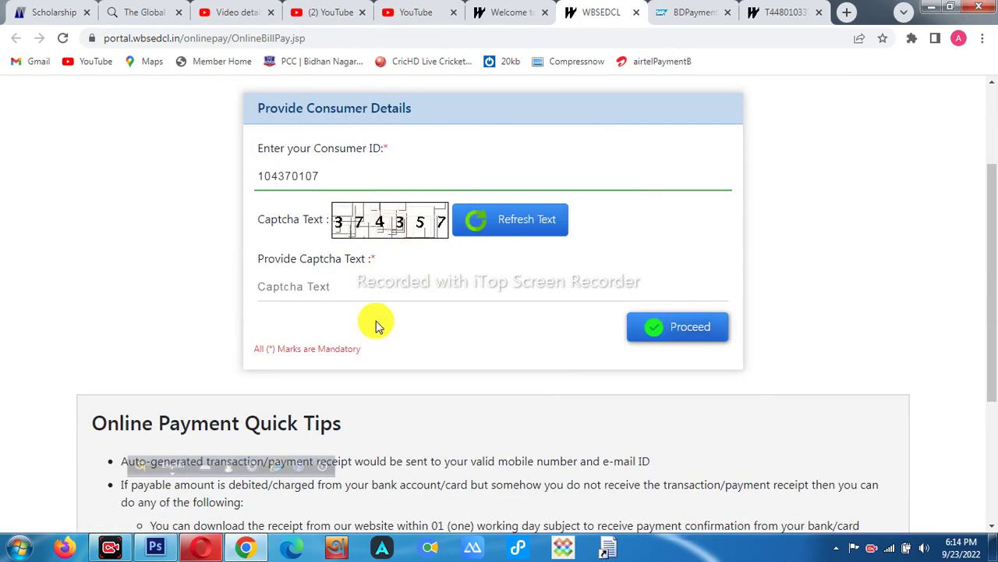
left_click(375, 287)
type("37")
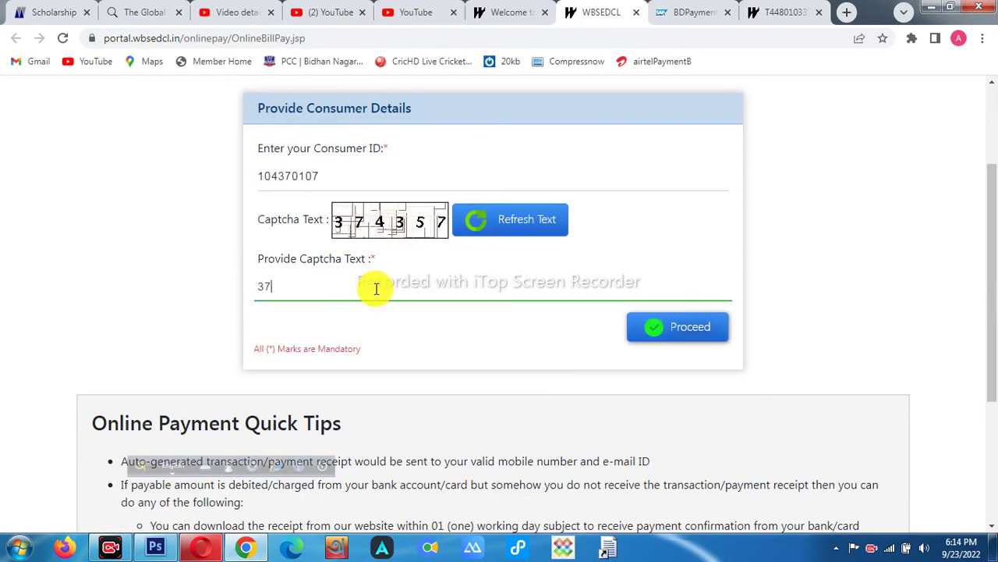
type("4357")
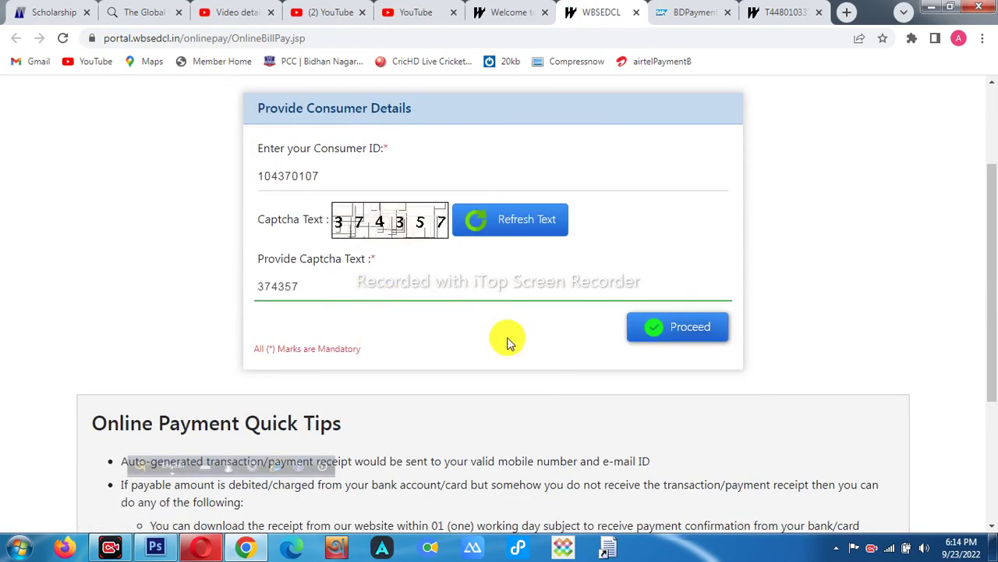
left_click(693, 344)
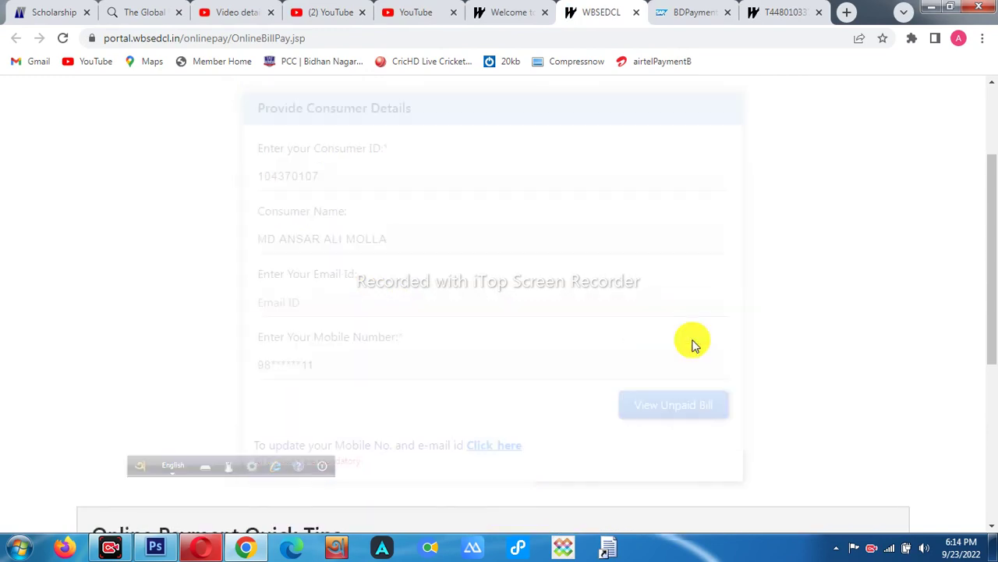
left_click(659, 418)
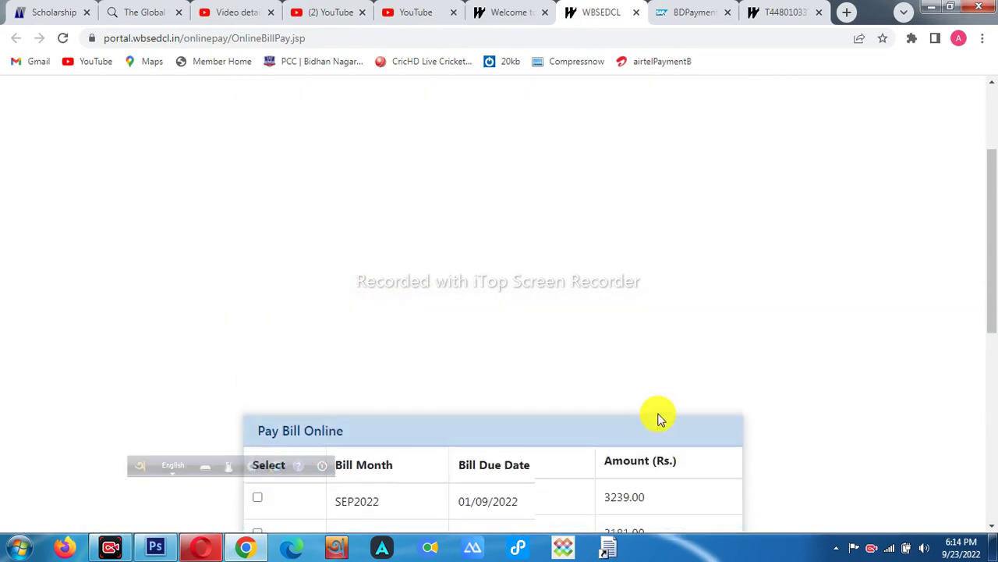
scroll(657, 414, "down", 5)
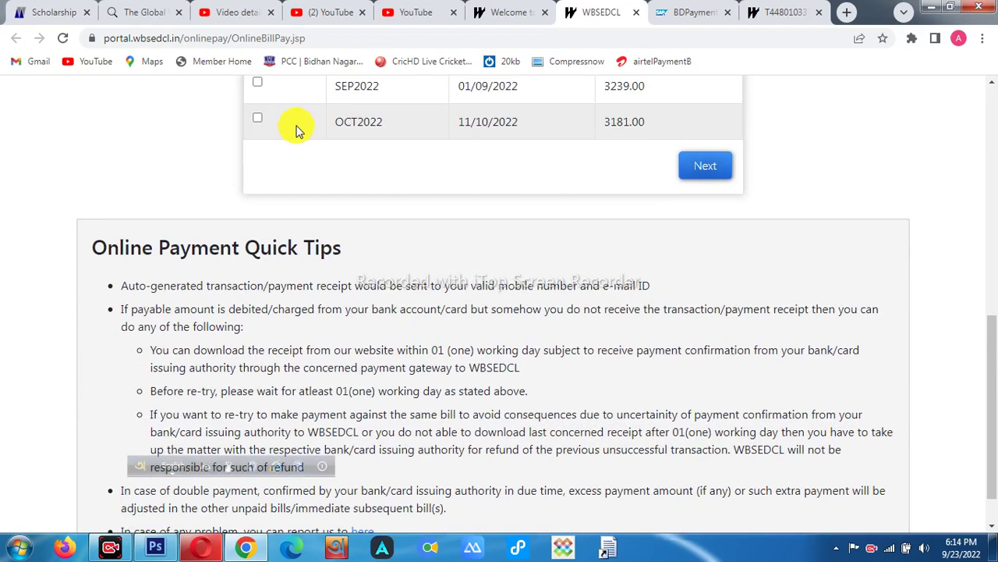
- Tick the SEP2022 bill, choose the BILLDESK gateway, accept the terms and submit the 3239.00 payment
left_click(258, 82)
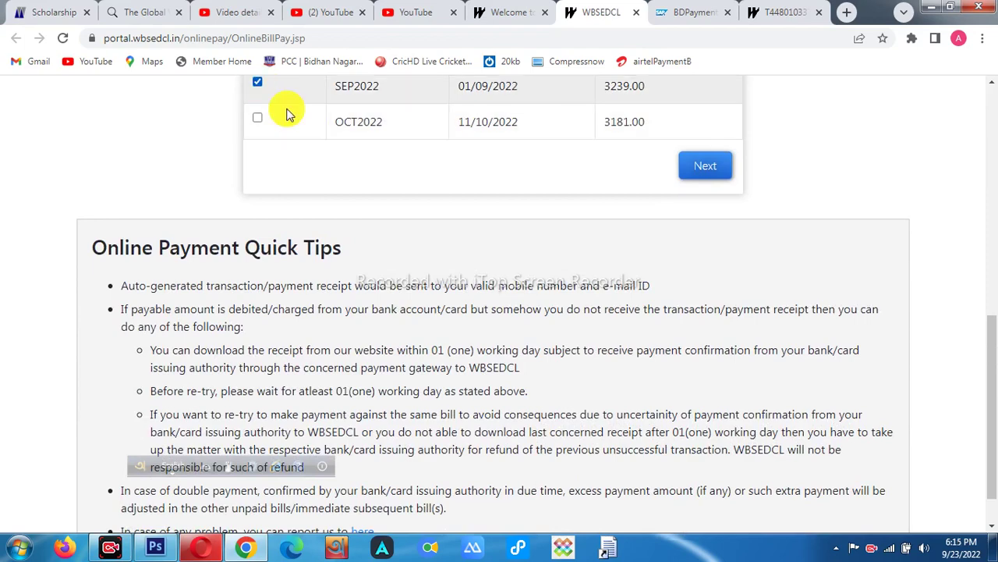
left_click(710, 174)
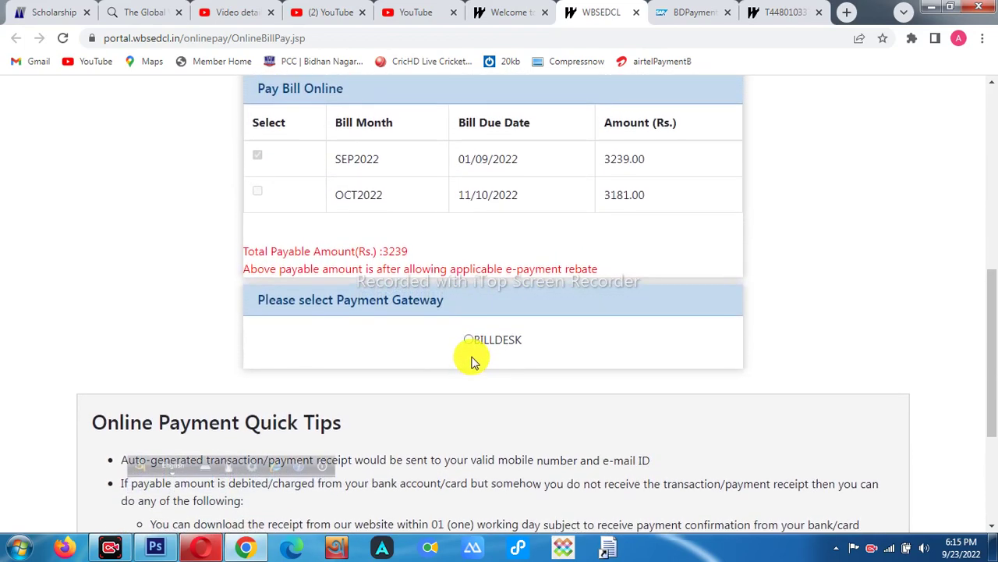
left_click(468, 341)
scroll(470, 345, "down", 2)
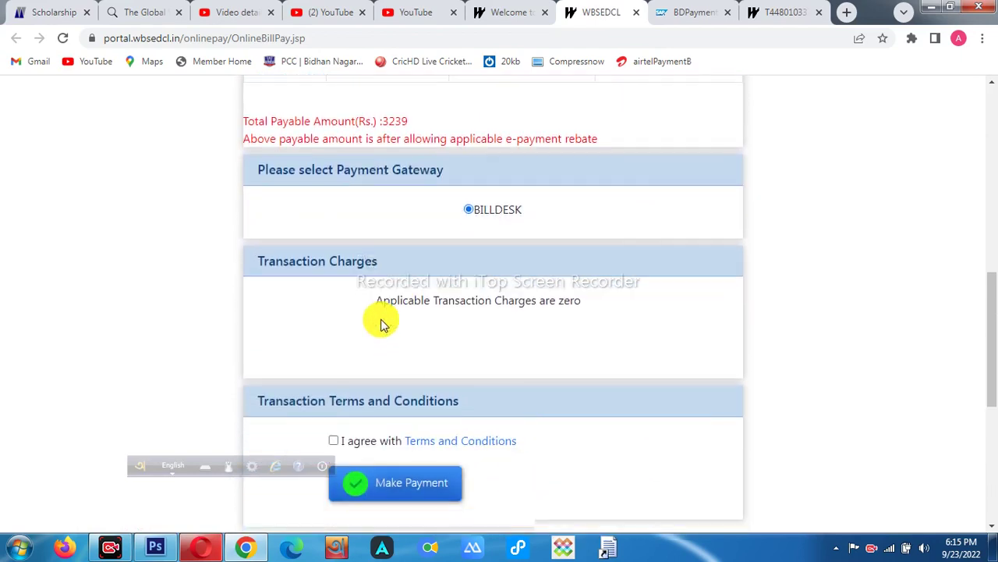
scroll(382, 324, "down", 2)
left_click(334, 271)
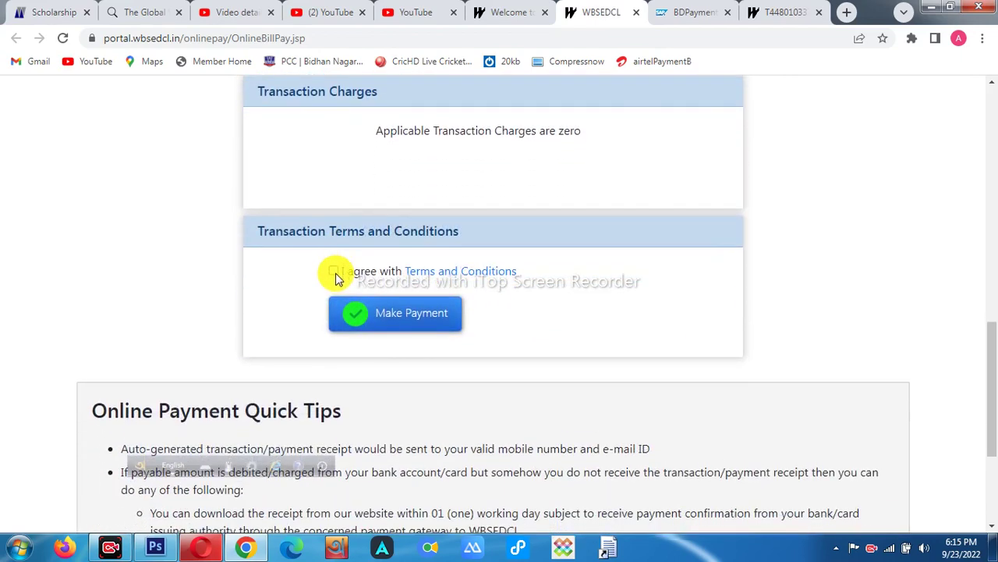
left_click(363, 312)
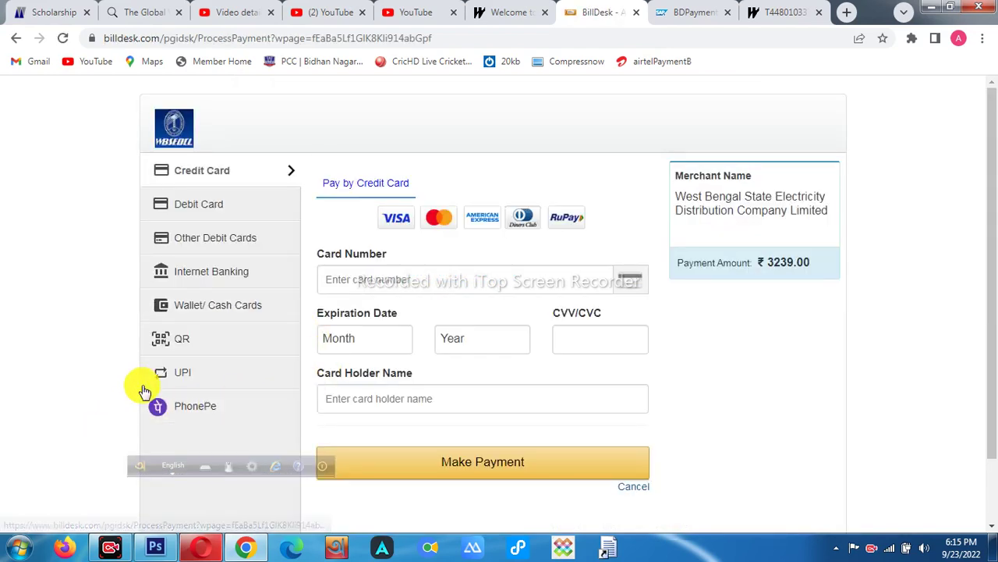
- Pay the ₹3239.00 on BillDesk by generating and showing the BHIM UPI QR code
left_click(198, 337)
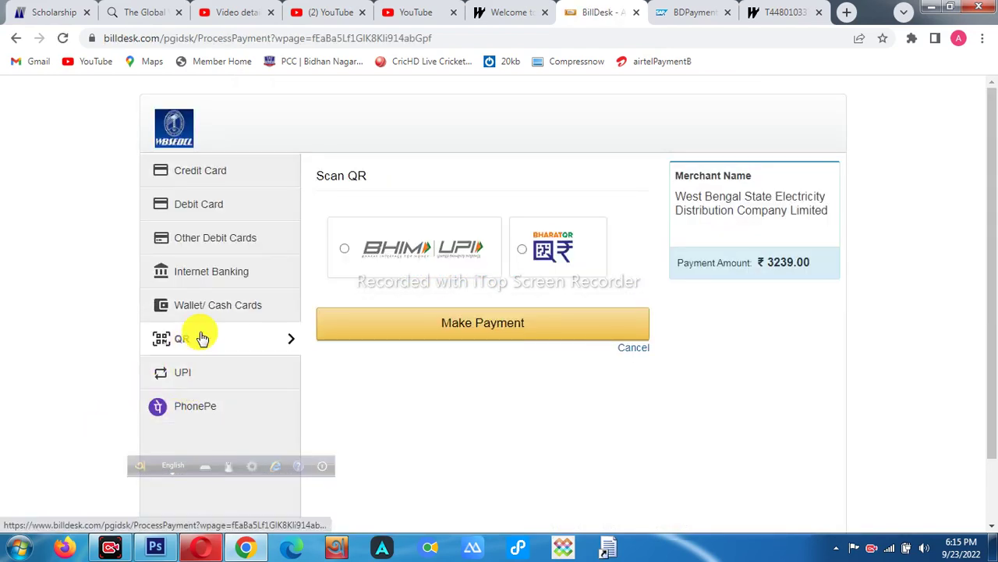
left_click(458, 334)
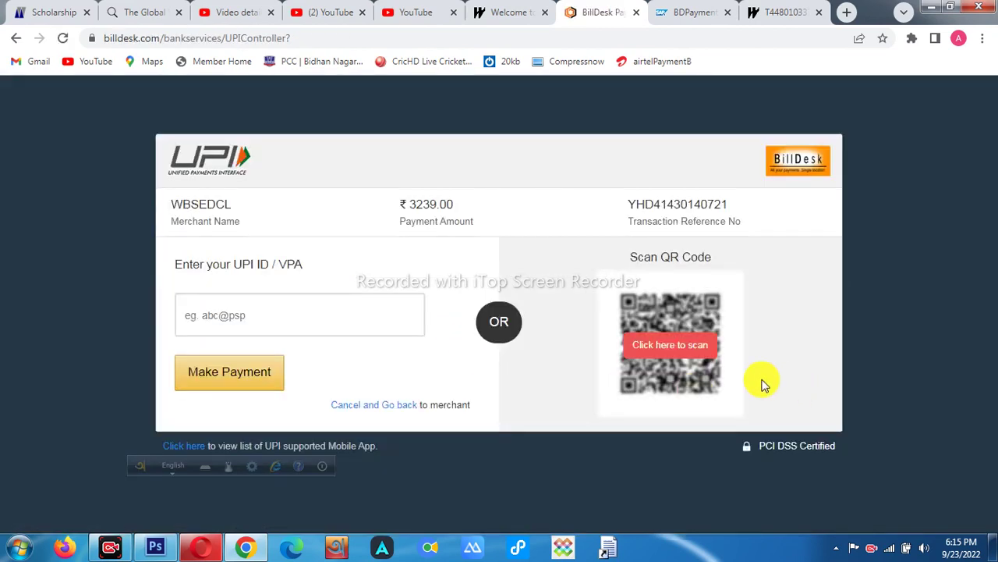
left_click(668, 346)
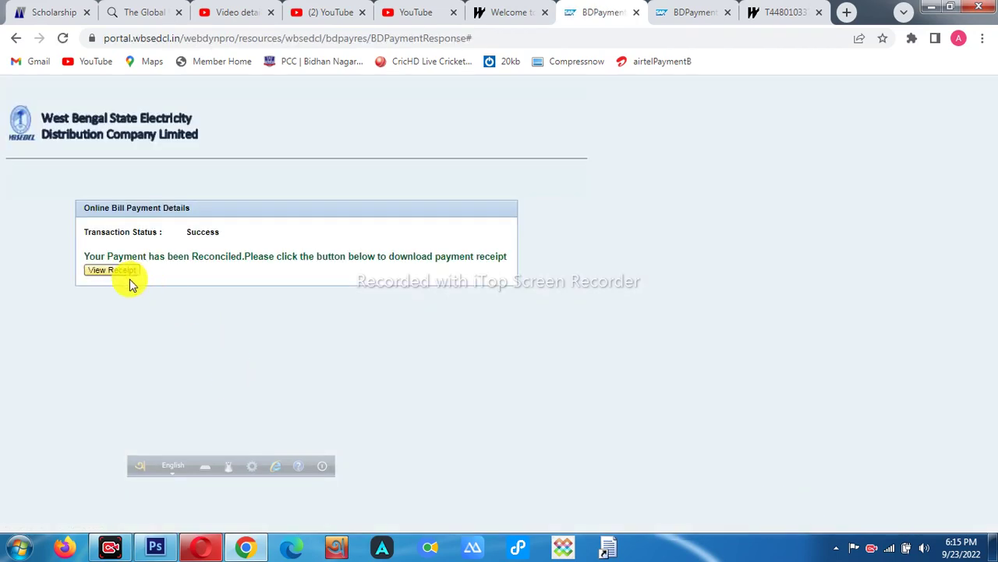
- View the ₹3239.00 SEP2022 receipt PDF, then begin a new Quick Pay from the Pay Online page
left_click(117, 269)
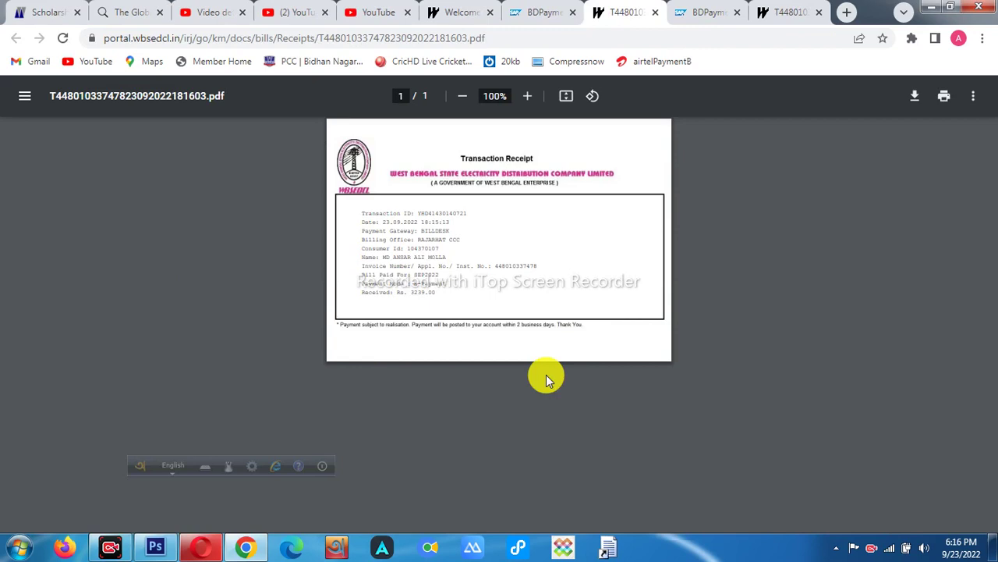
left_click(535, 22)
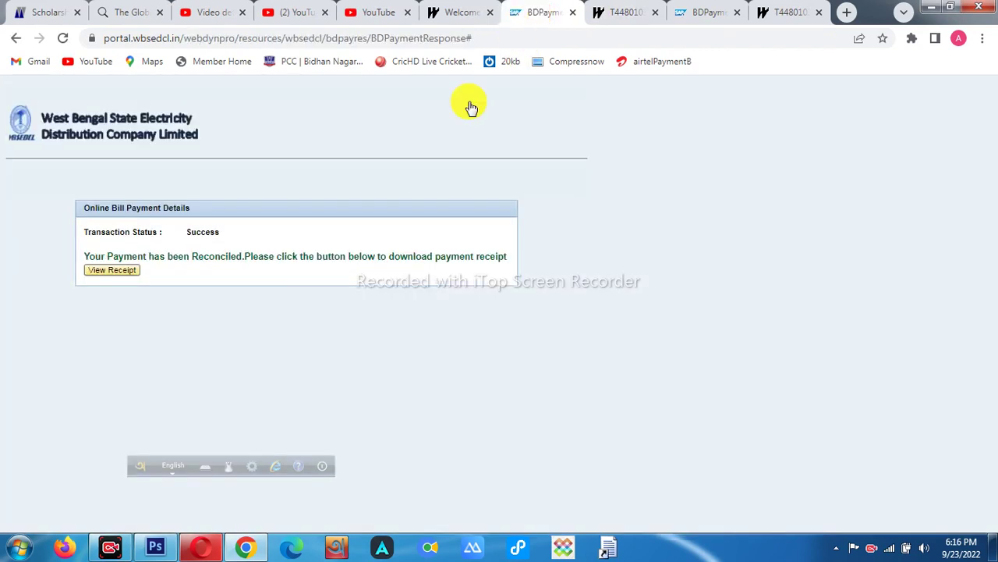
left_click(441, 17)
left_click(326, 359)
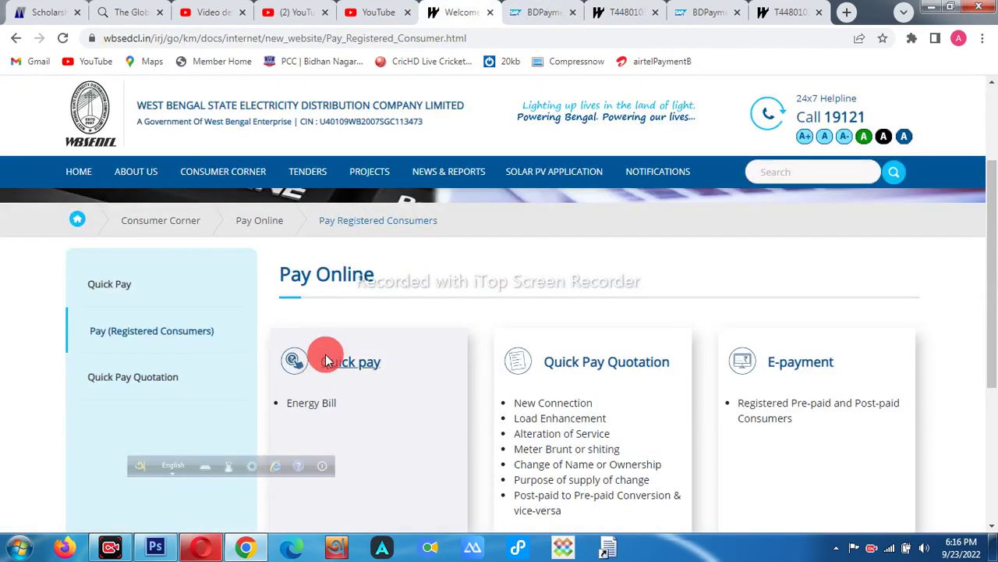
- Submit the consumer ID with the new captcha on the Quick Pay form
left_click(417, 330)
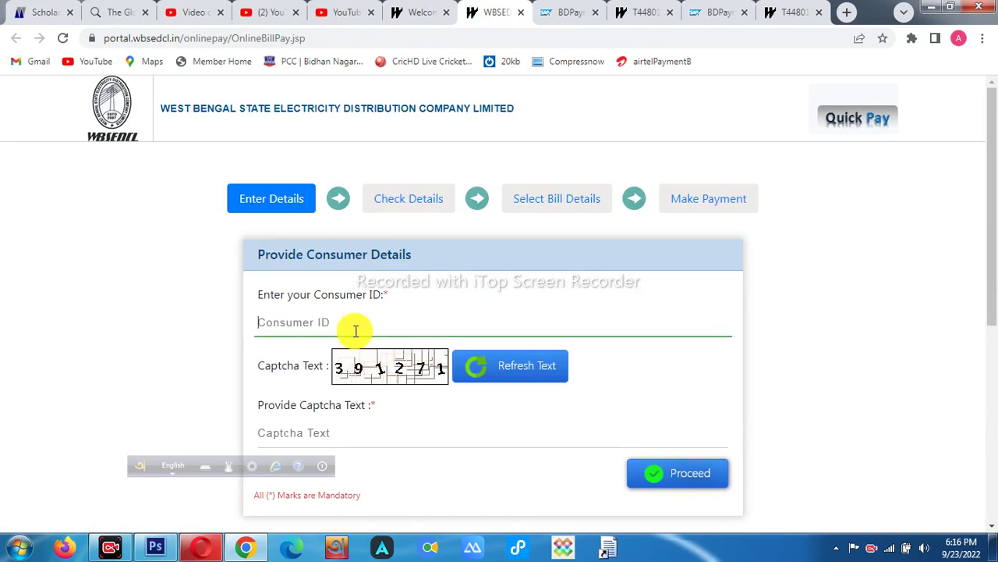
left_click(394, 427)
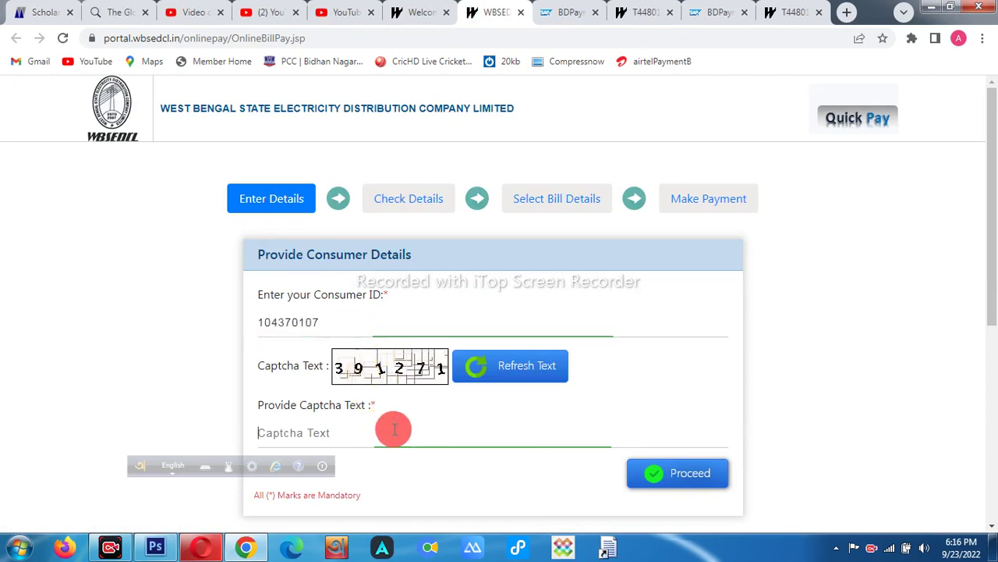
type("391271")
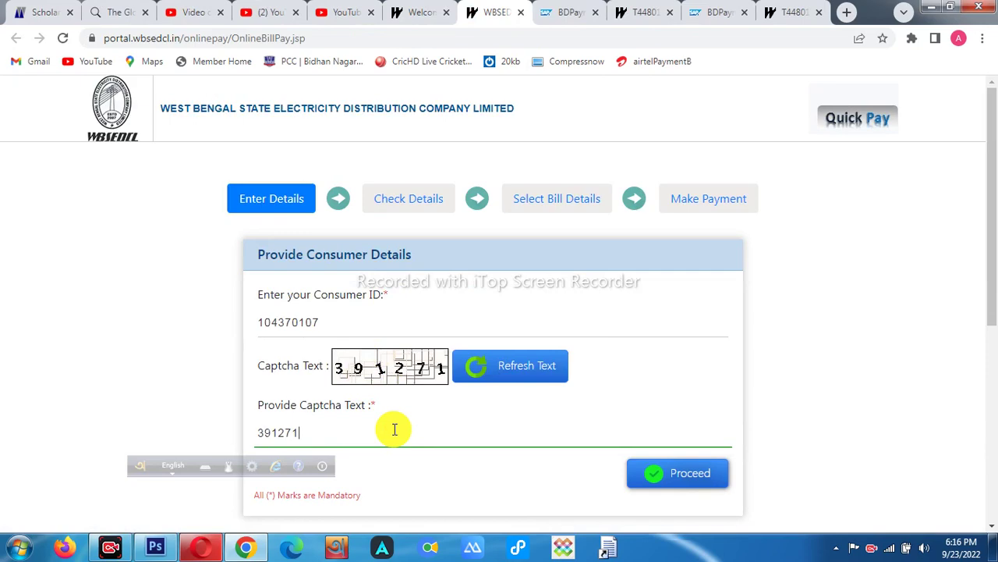
scroll(573, 417, "down", 2)
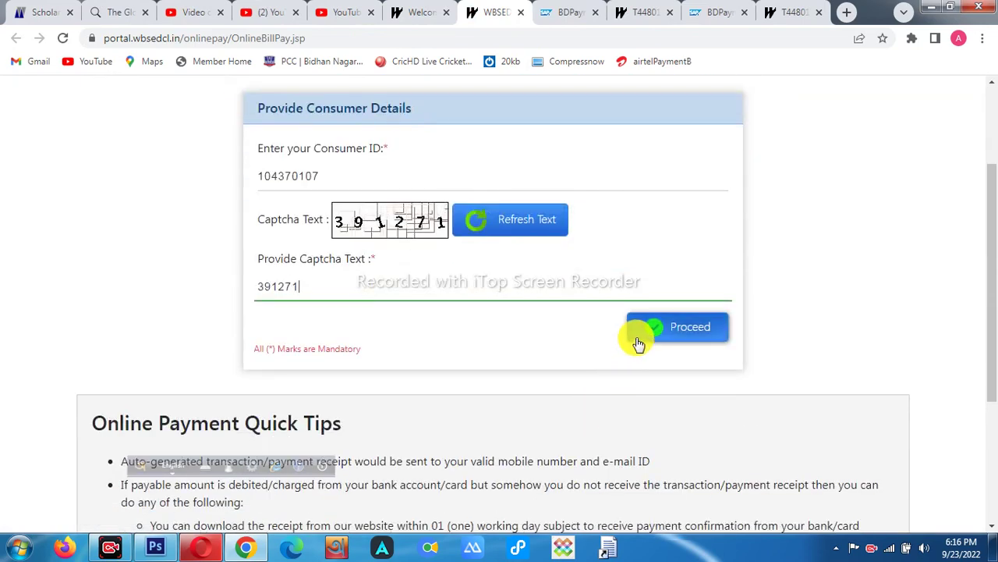
left_click(639, 338)
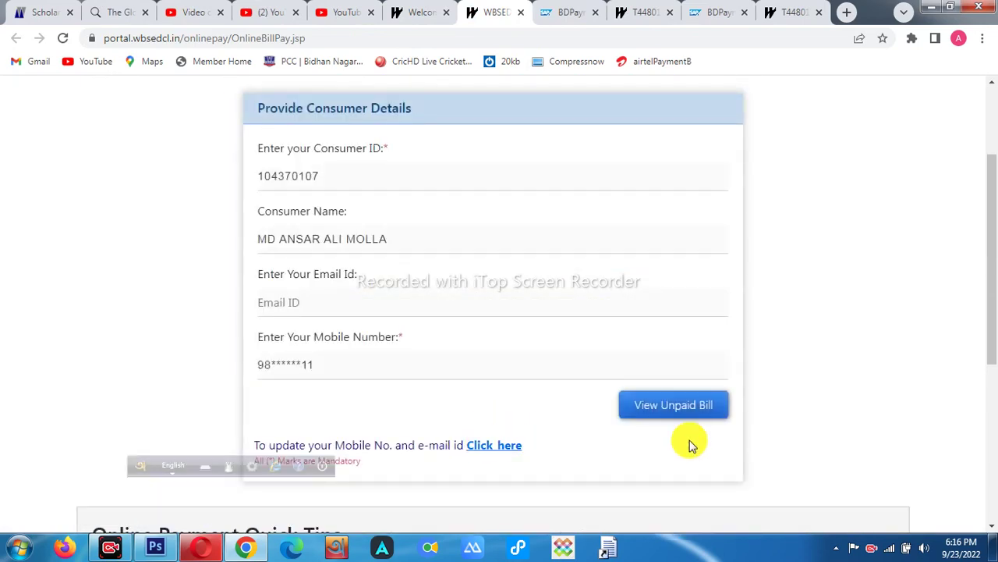
- List the unpaid bills and highlight the sole remaining OCT2022 bill of 3181.00
left_click(683, 409)
scroll(683, 418, "down", 5)
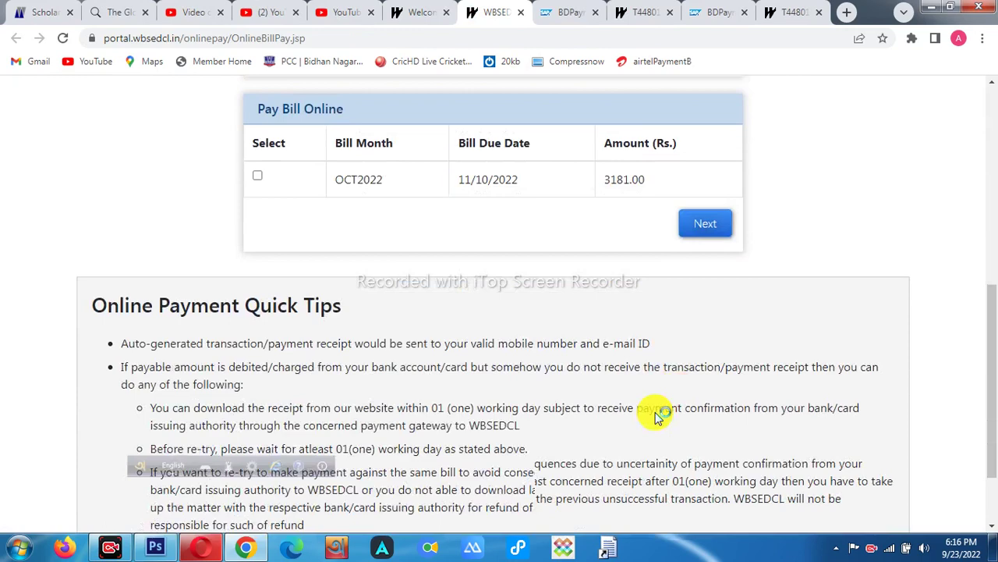
scroll(499, 327, "up", 4)
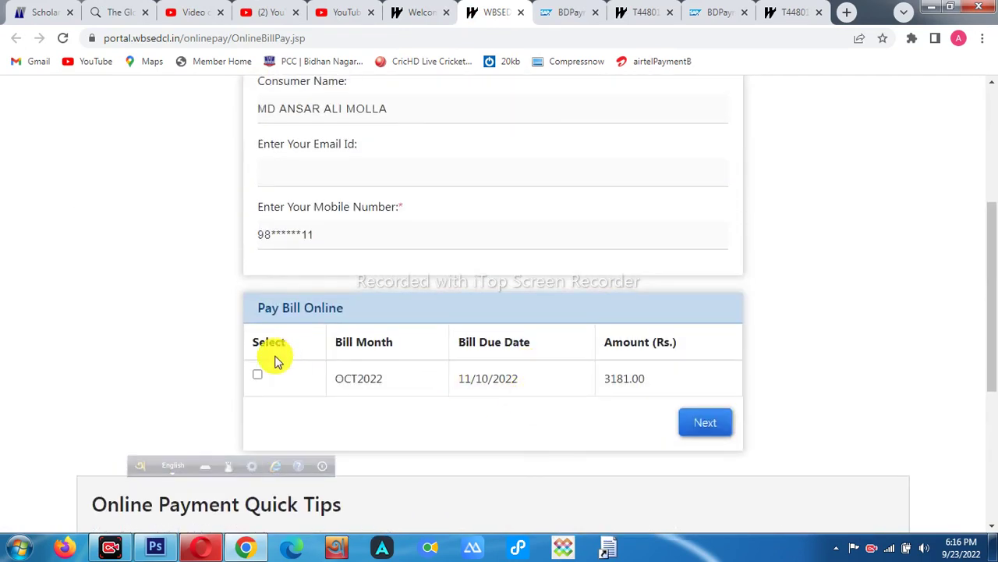
left_click_drag(314, 379, 607, 443)
left_click(767, 428)
scroll(772, 413, "up", 3)
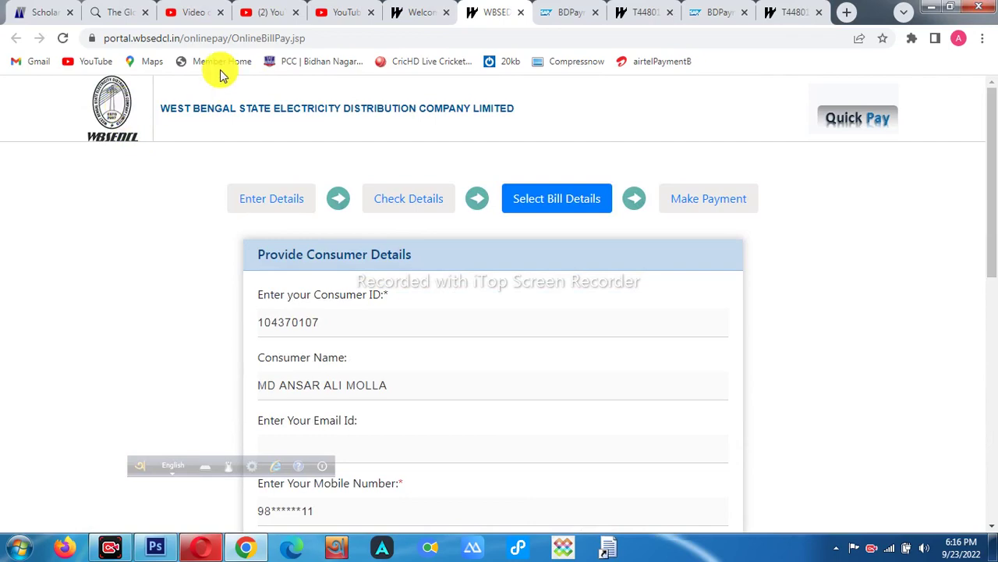
- Go back to the Pay Online tab and navigate to the WBSEDCL home page
left_click(390, 17)
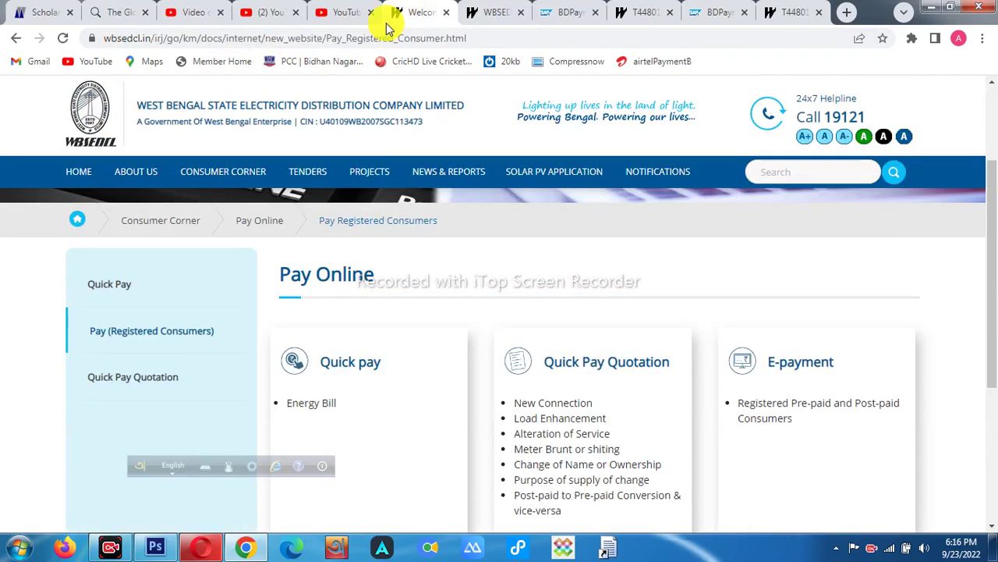
left_click(77, 170)
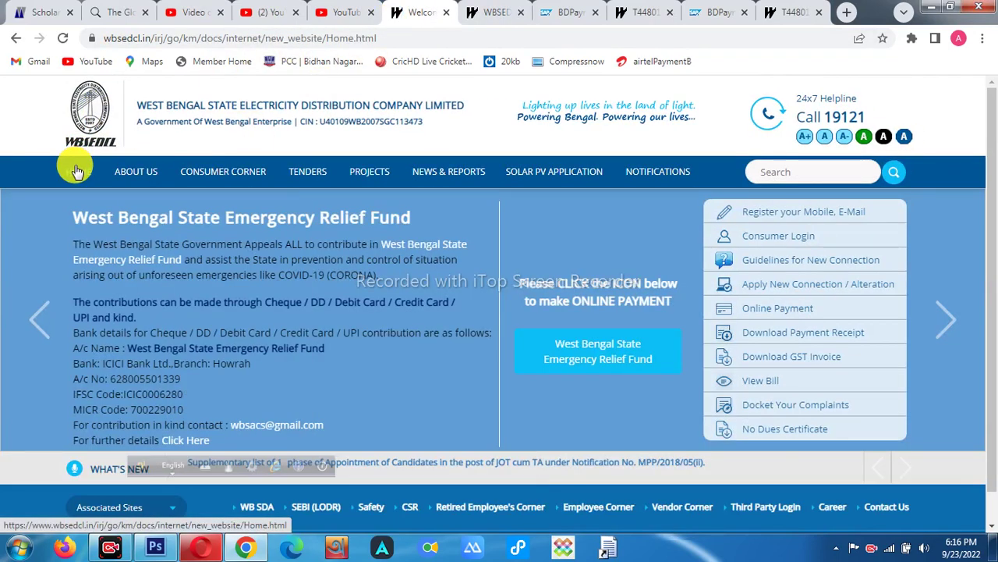